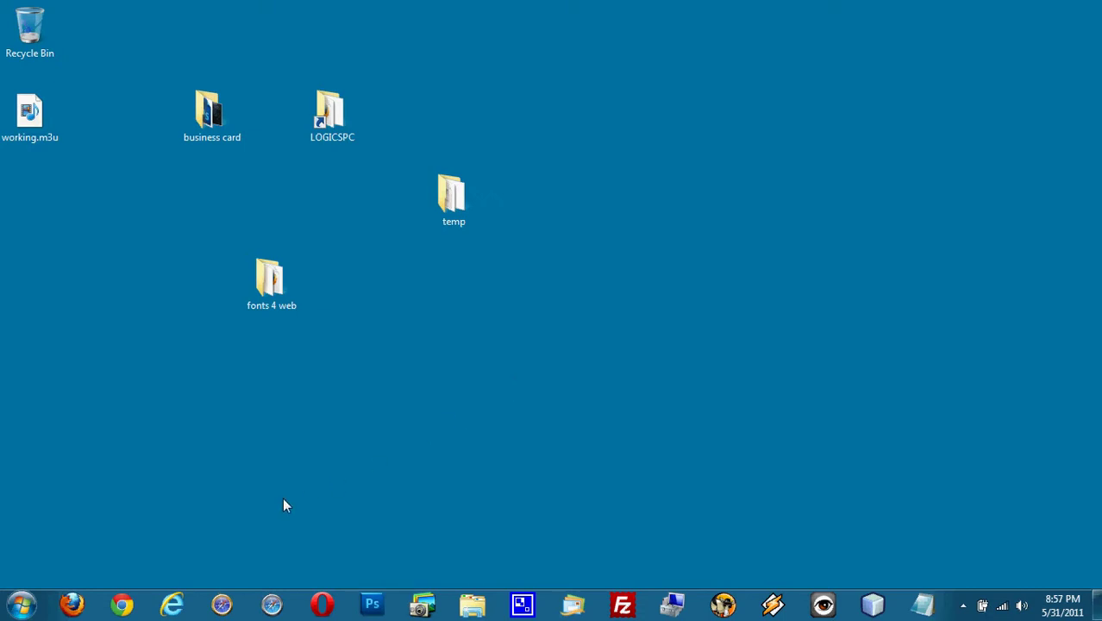
Open Control Panel from the Start menu and view all items as Large icons.
left_click(20, 605)
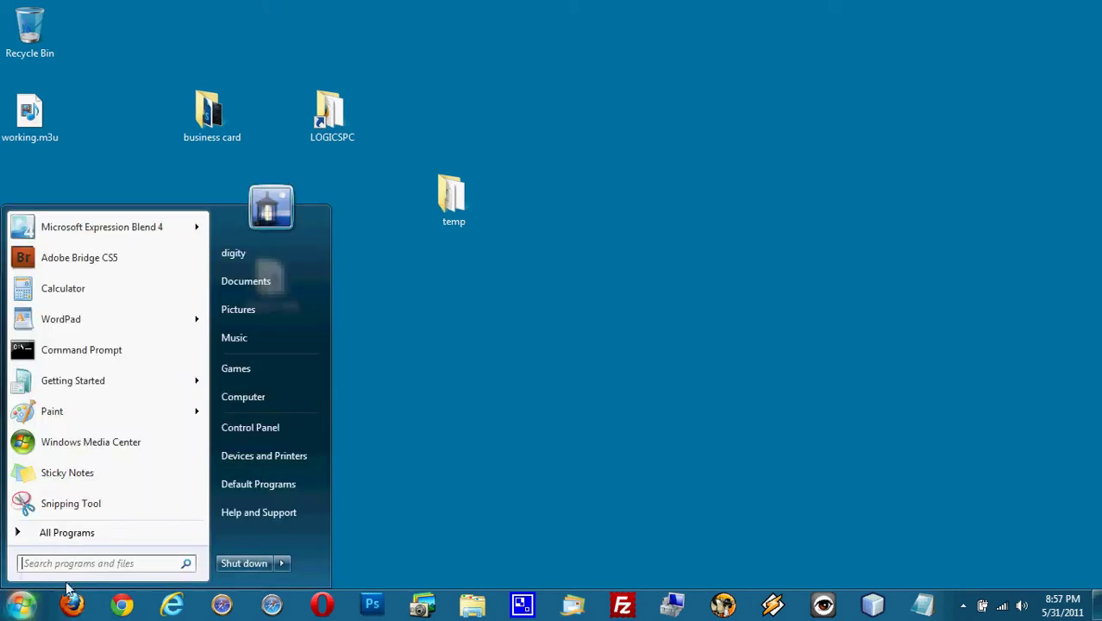
left_click(253, 425)
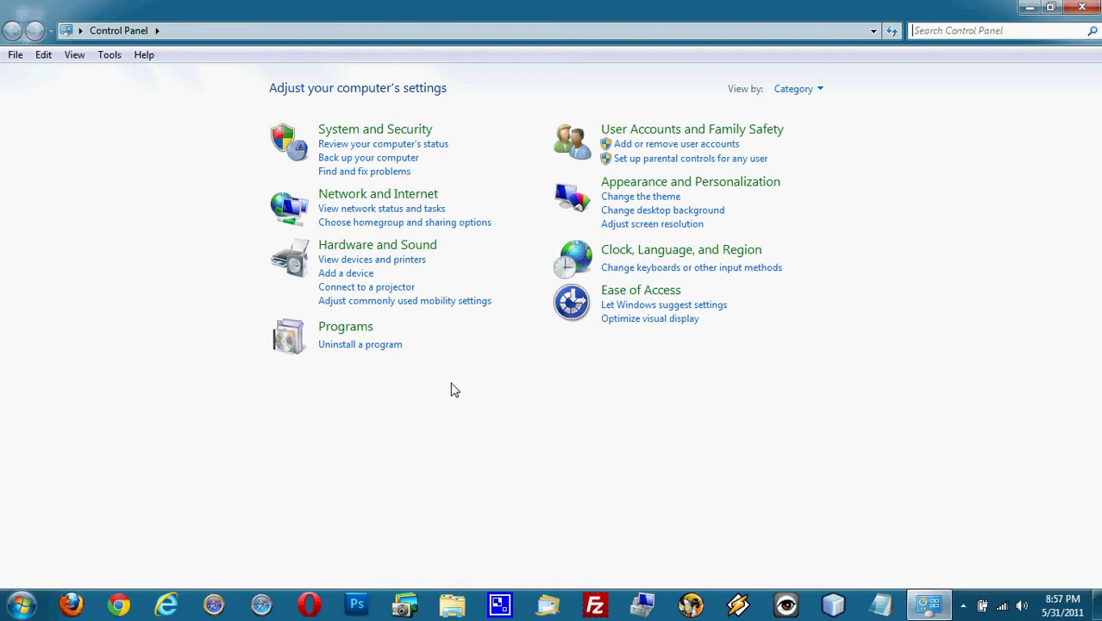
left_click(818, 95)
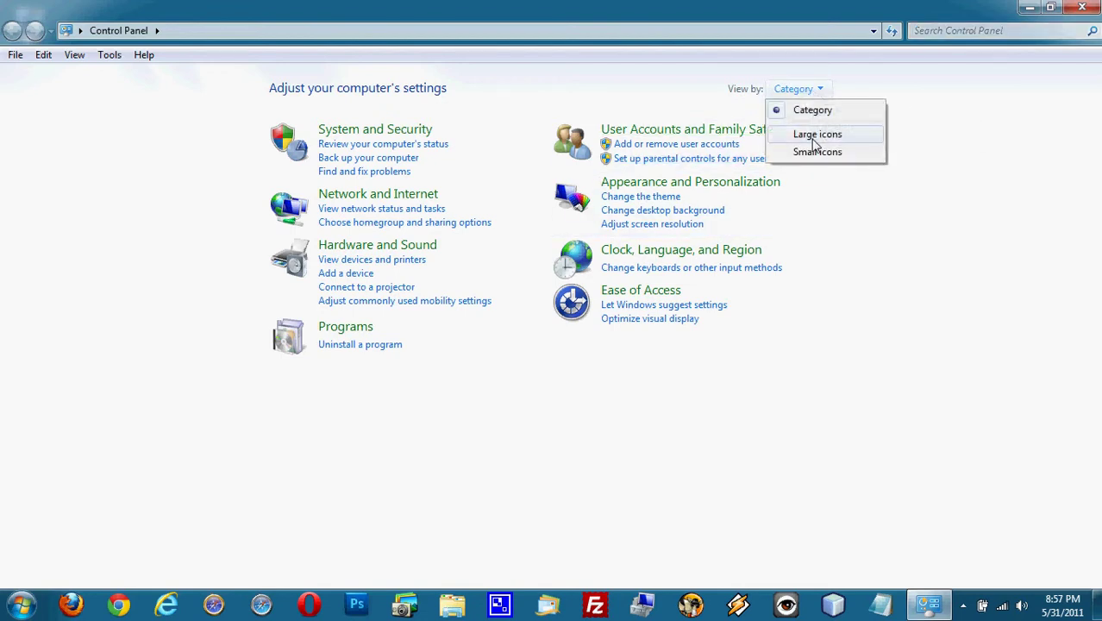
left_click(806, 92)
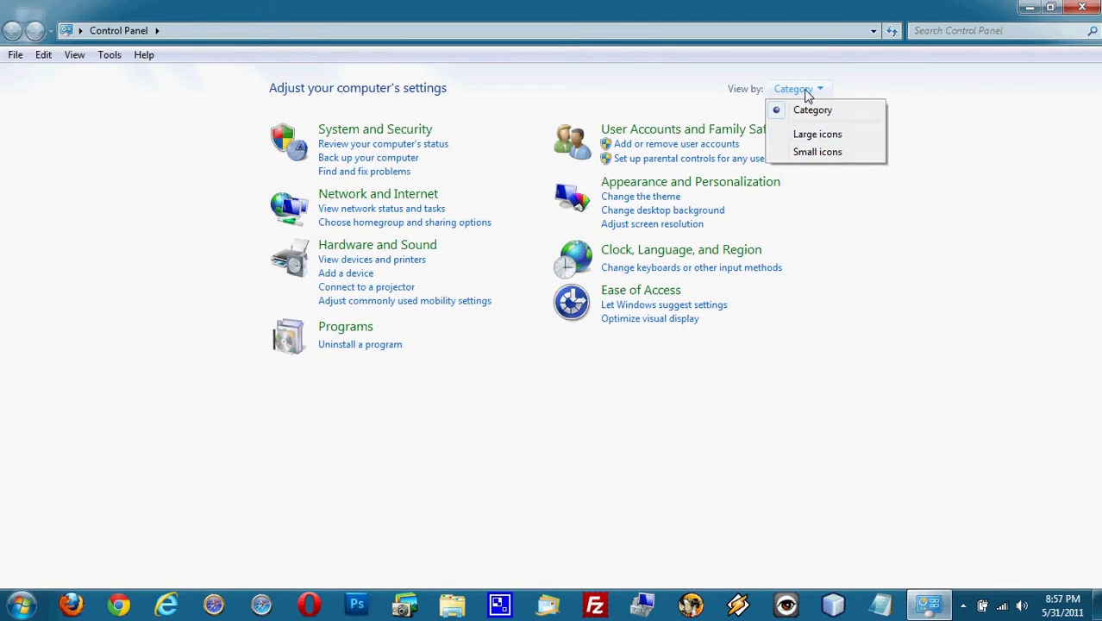
left_click(810, 136)
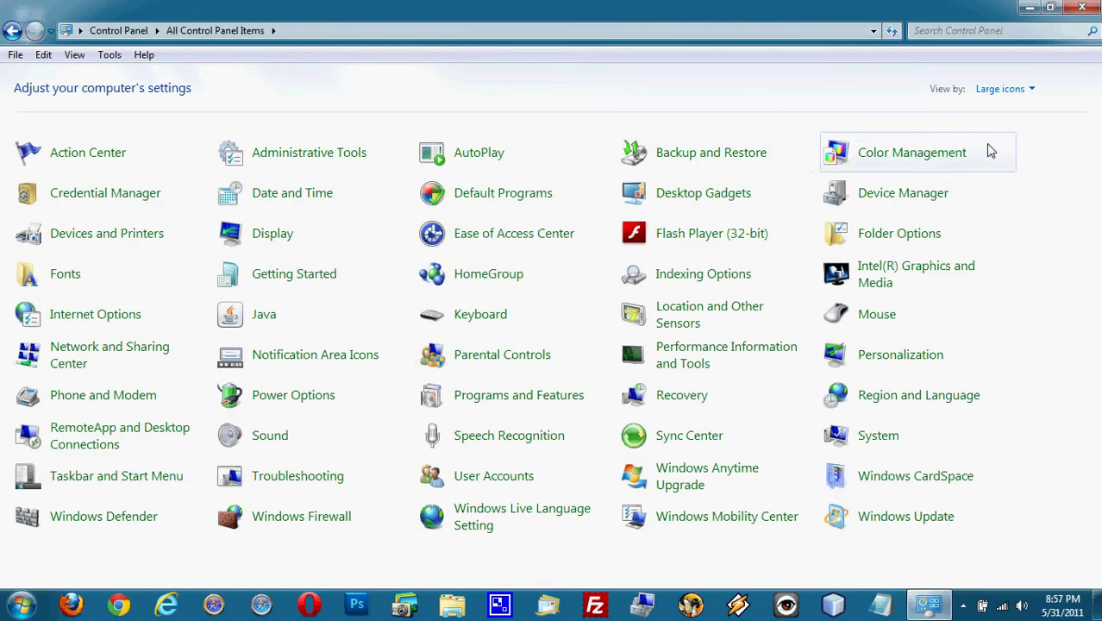
Launch Computer Management from Administrative Tools.
left_click(312, 155)
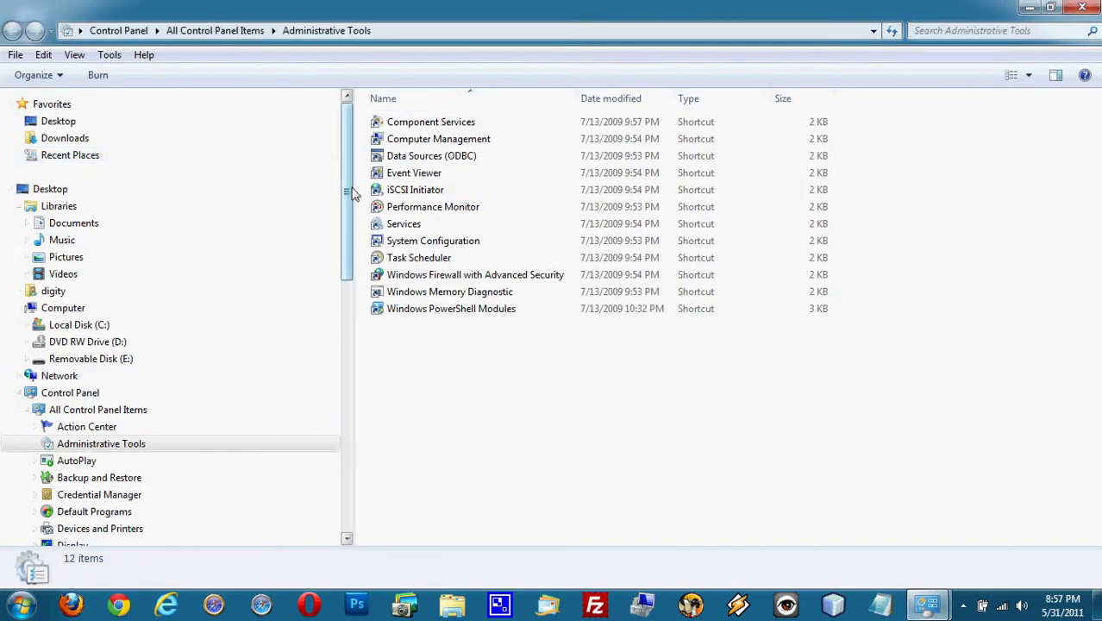
left_click(402, 143)
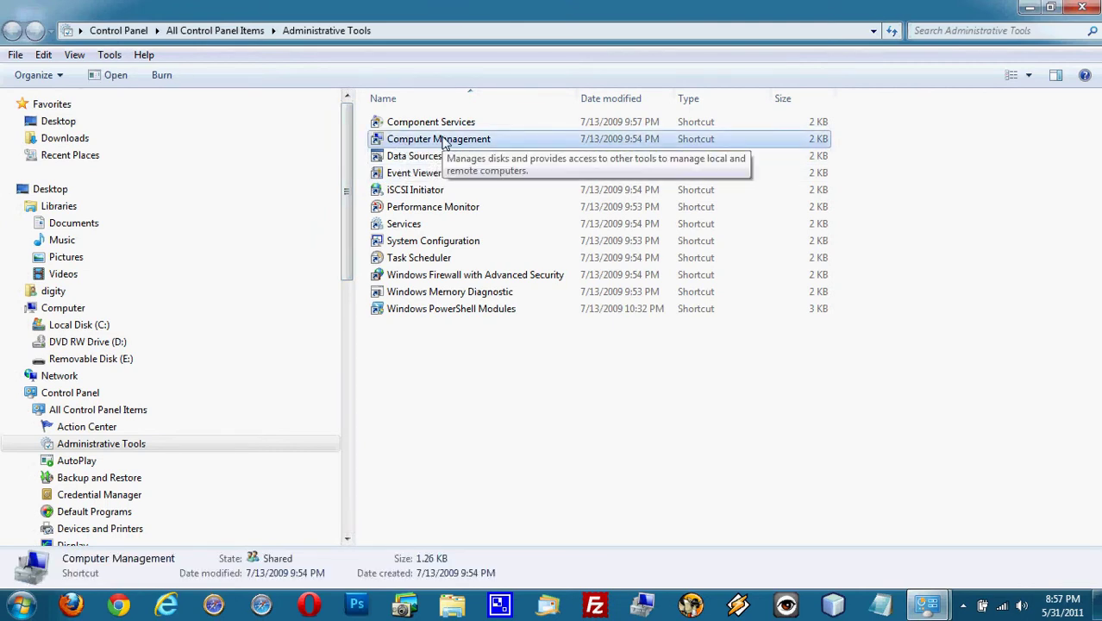
key("Return")
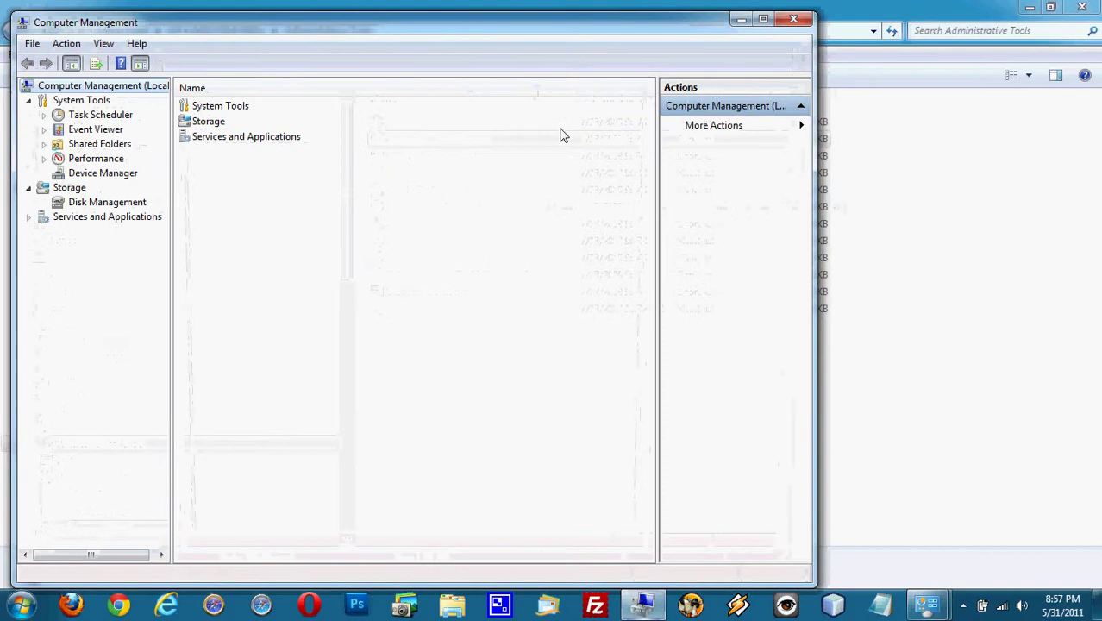
Maximize Computer Management, widen the tree pane, and show the Event Viewer overview.
double_click(524, 26)
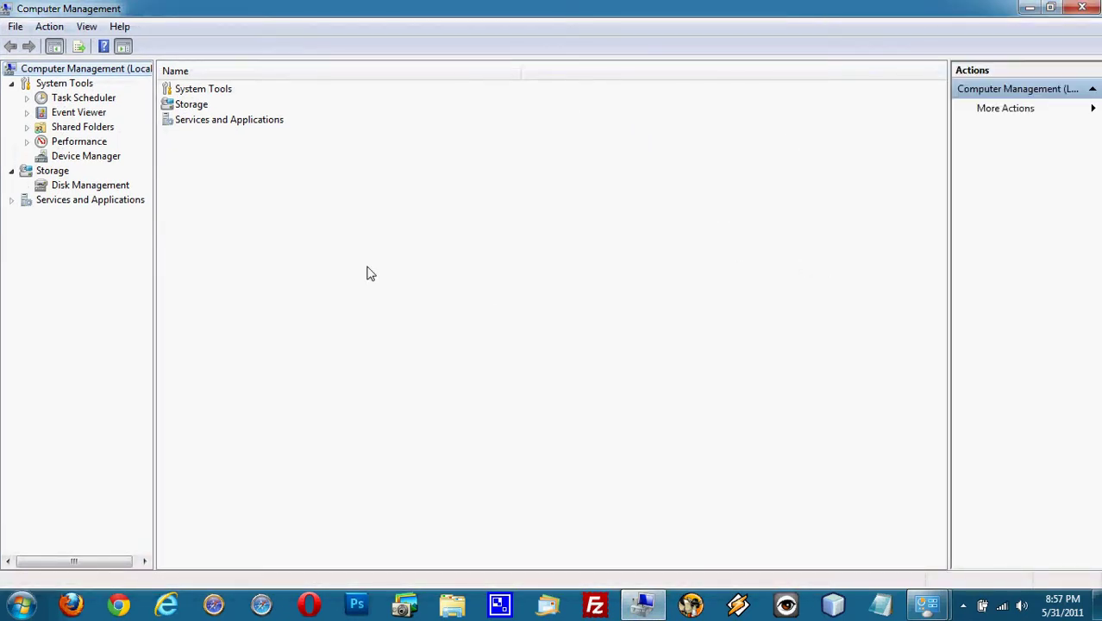
left_click_drag(155, 200, 251, 200)
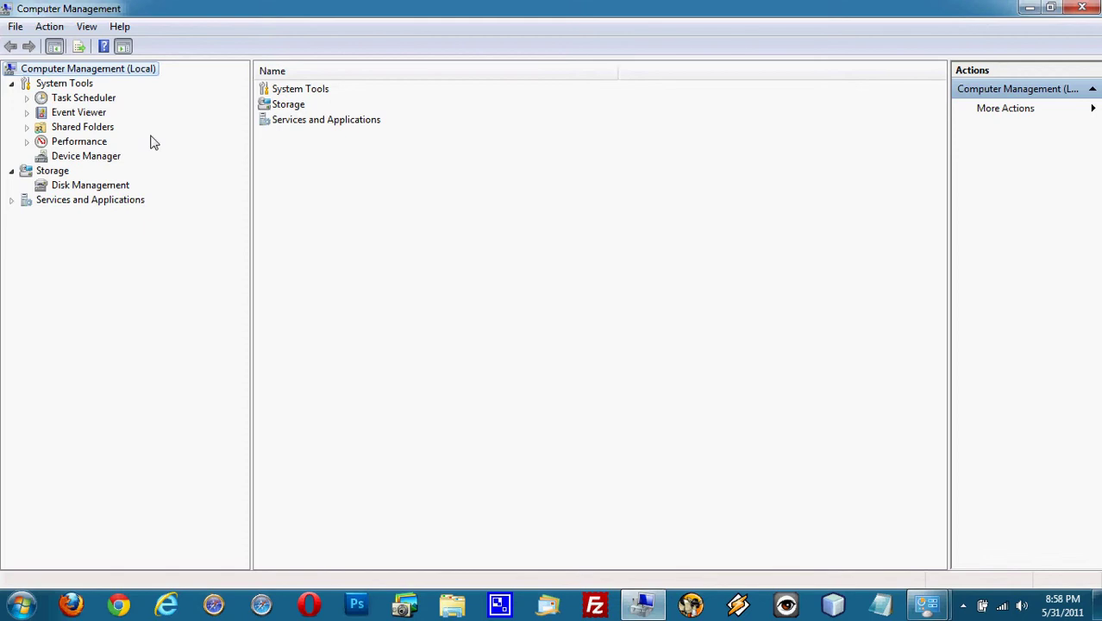
left_click(51, 115)
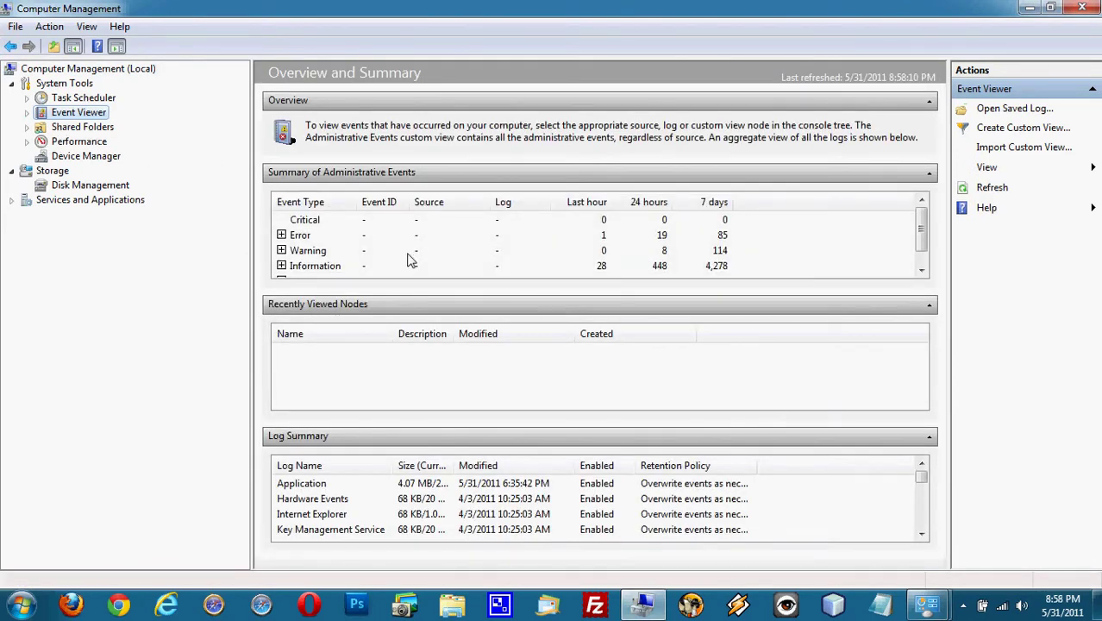
Expand Event Viewer > Windows Logs and open the Application log.
left_click(27, 113)
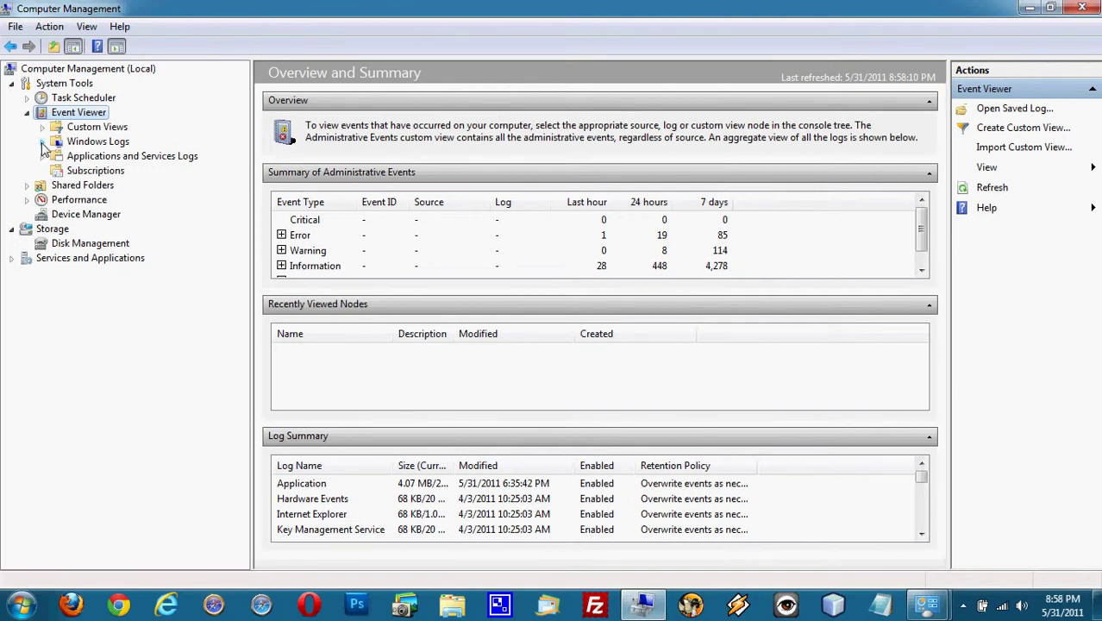
left_click(42, 141)
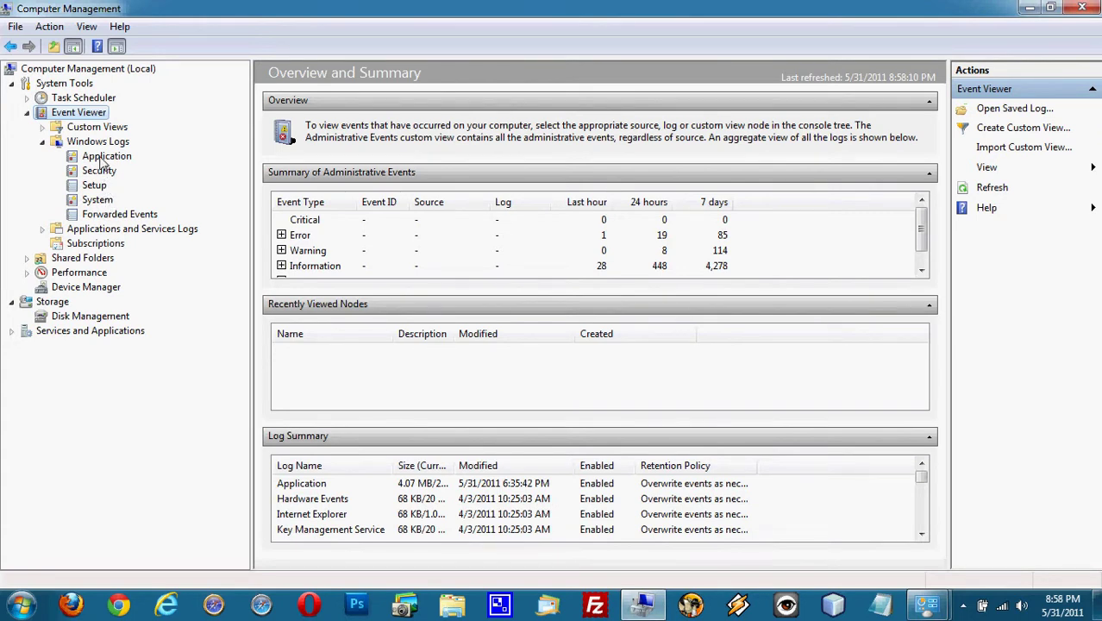
left_click(104, 157)
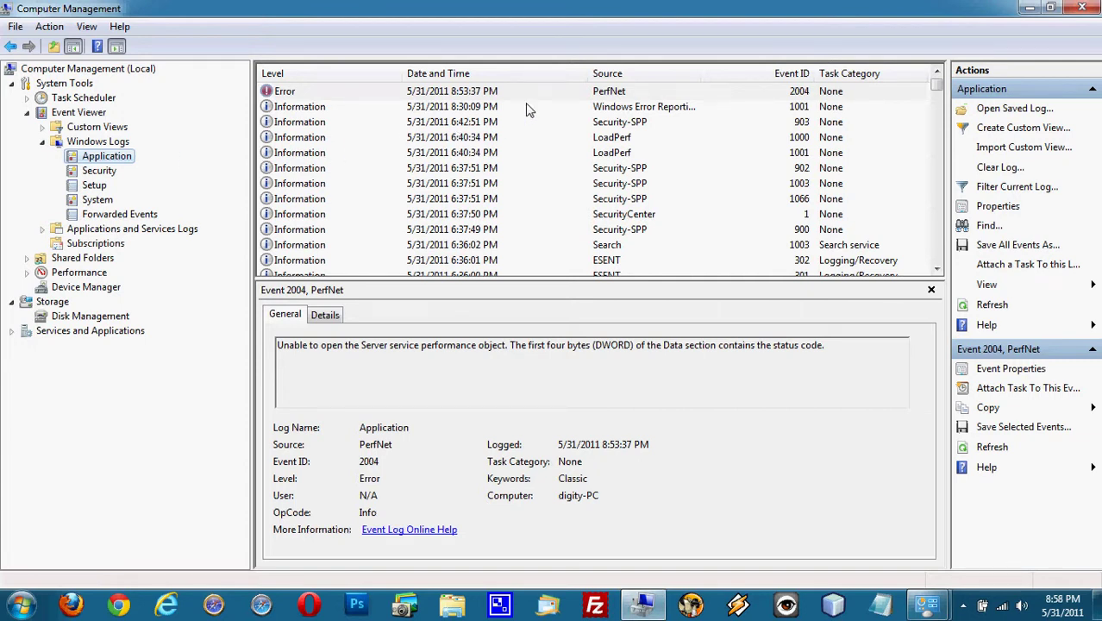
left_click(288, 92)
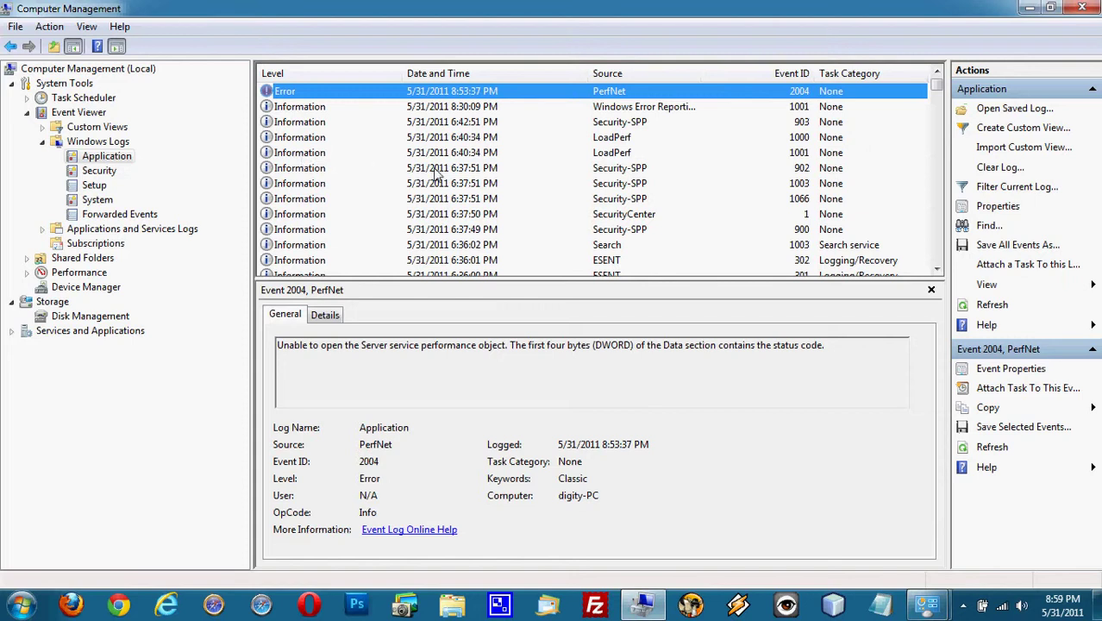
left_click(937, 272)
left_click(937, 272)
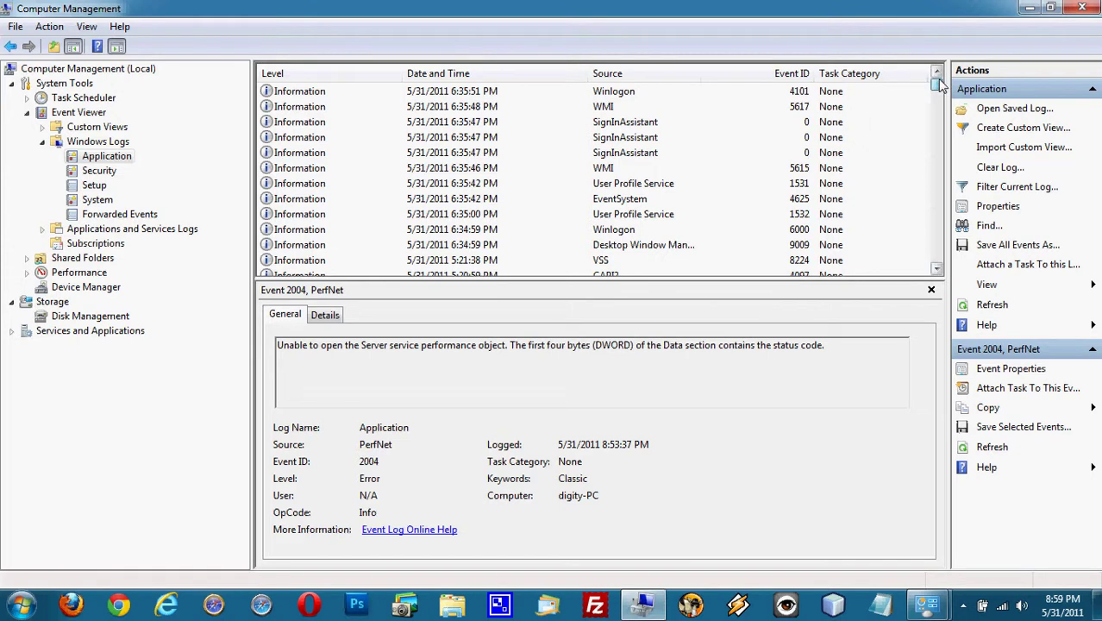
scroll(942, 98, "up", 6)
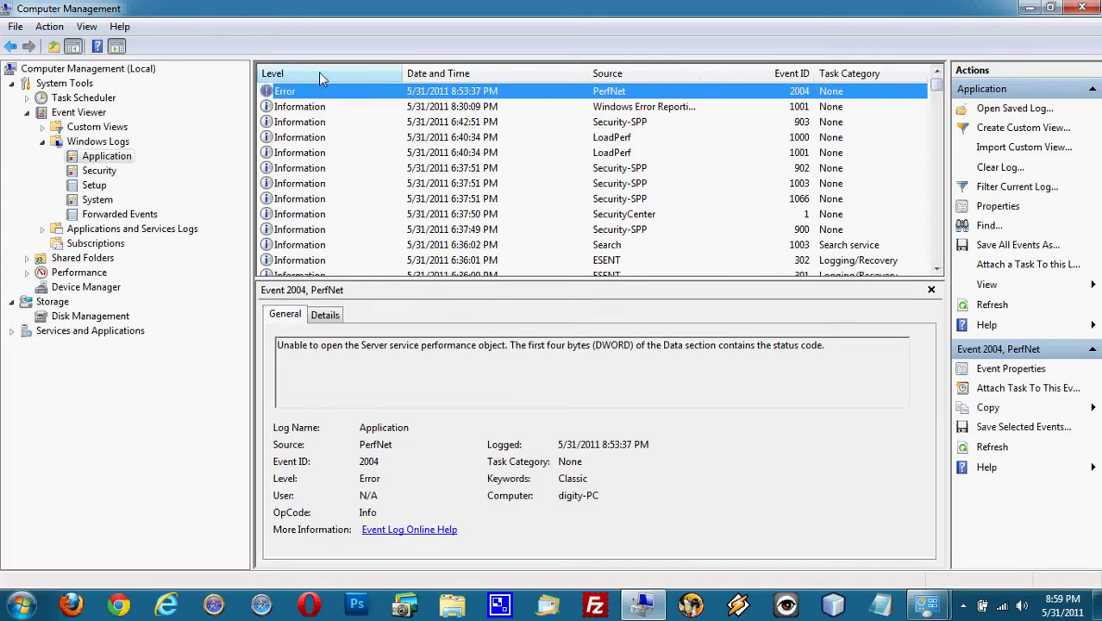
Sort the Application log by Level and browse the grouped errors and warnings.
left_click(317, 74)
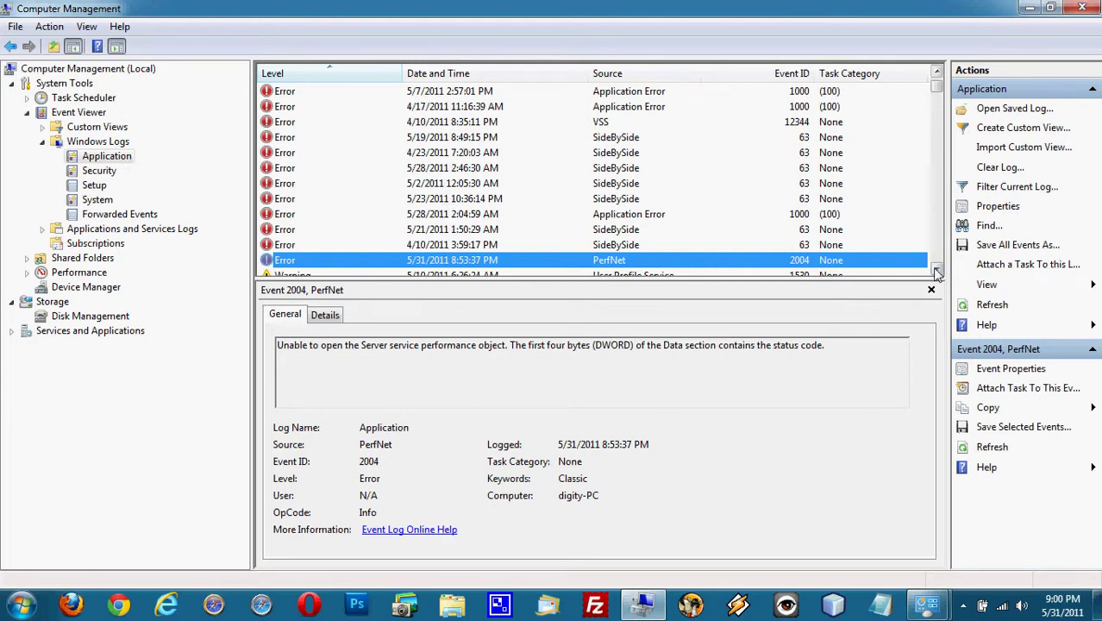
left_click(937, 271)
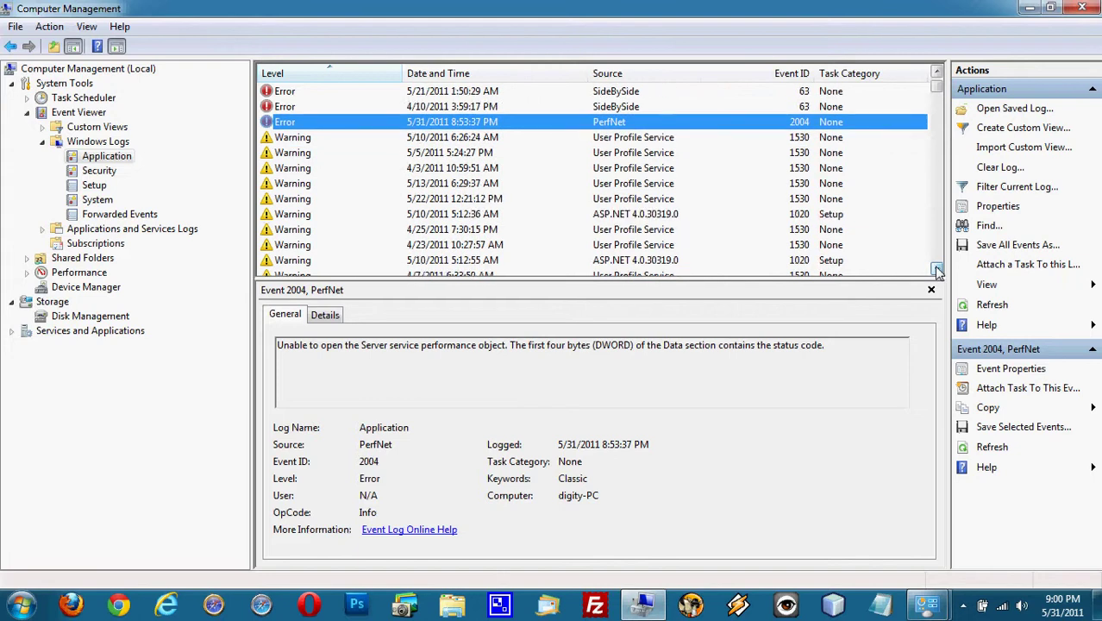
left_click(937, 272)
left_click(938, 272)
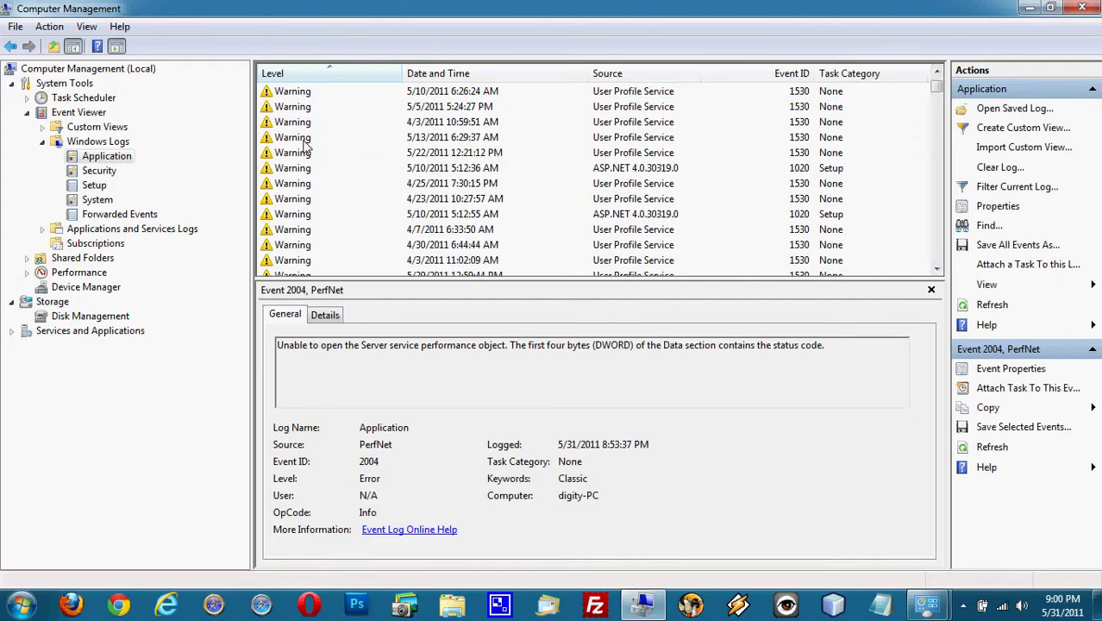
left_click(937, 72)
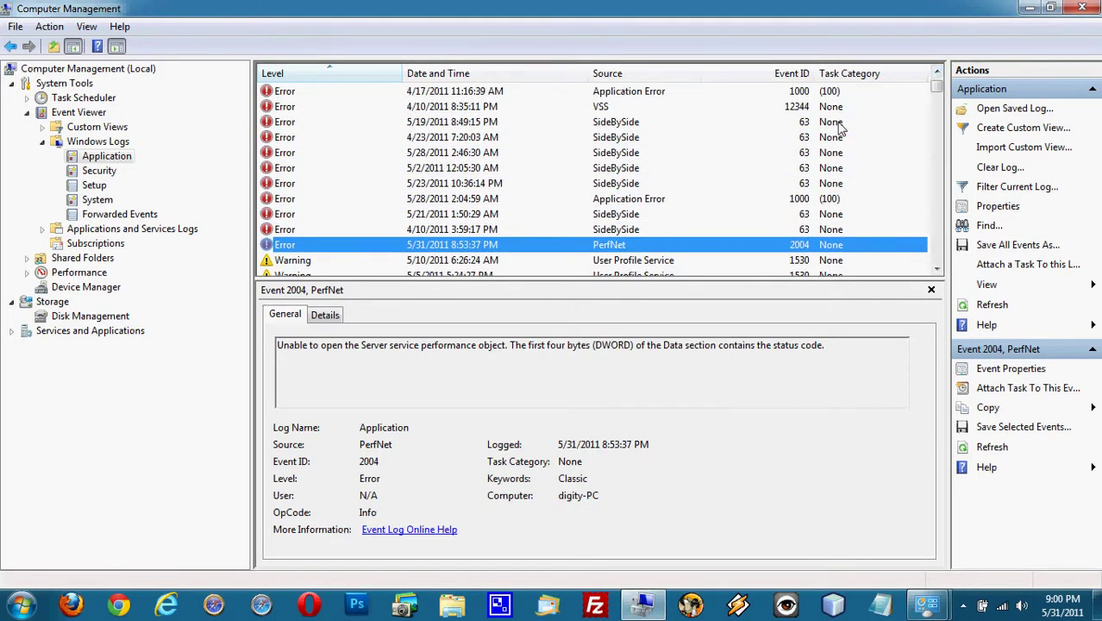
left_click(938, 76)
left_click(938, 76)
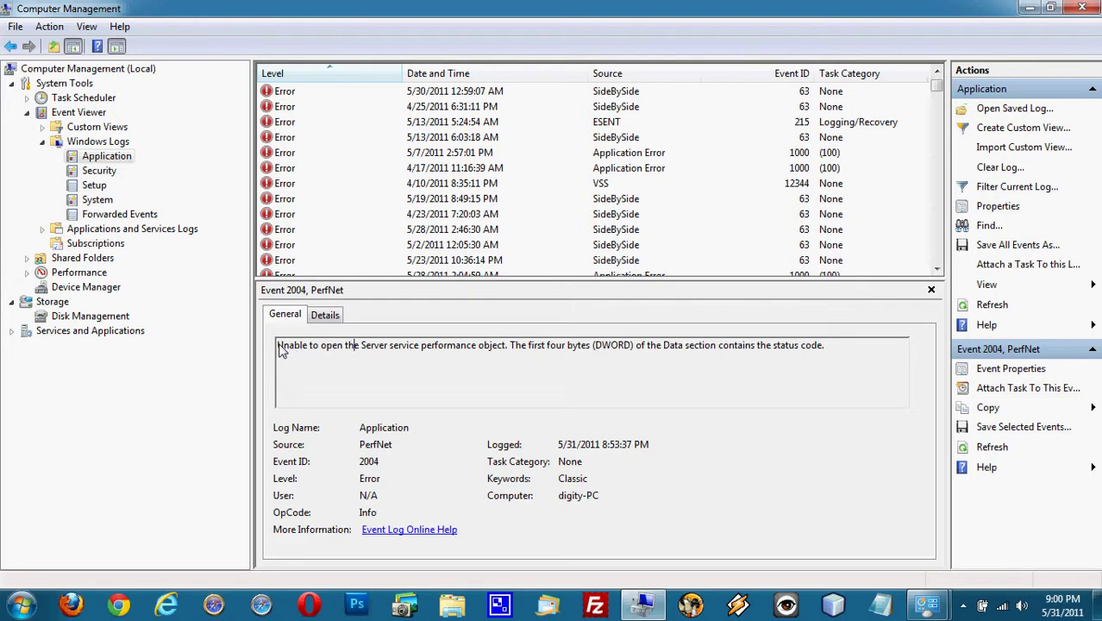
Paste the PerfNet 2004 error description into Notepad, then close it without saving.
left_click_drag(278, 349, 854, 369)
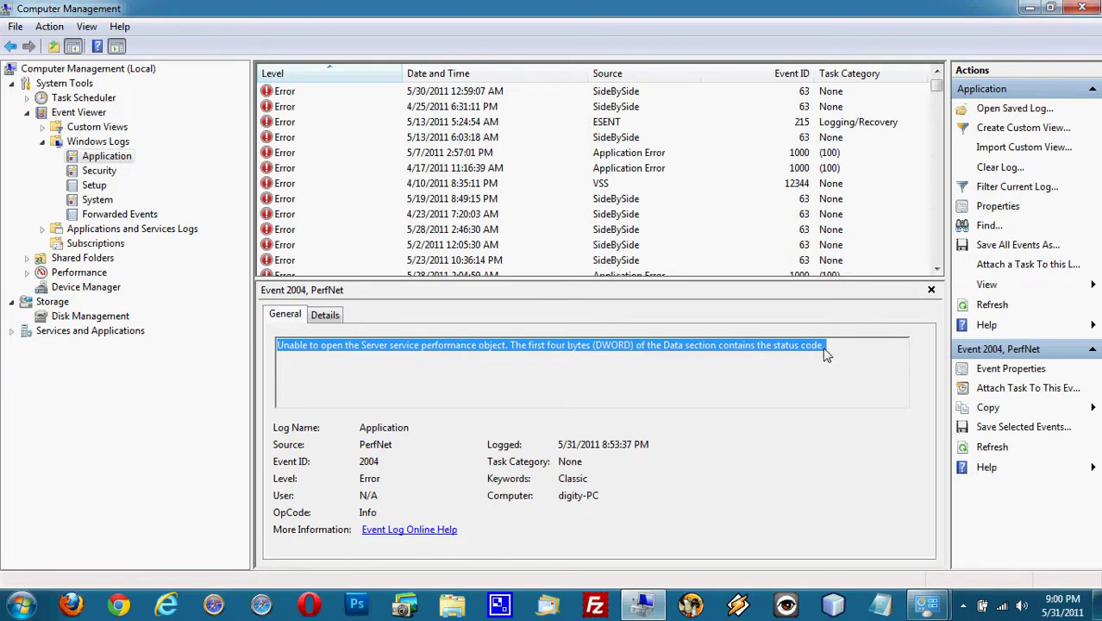
left_click(881, 605)
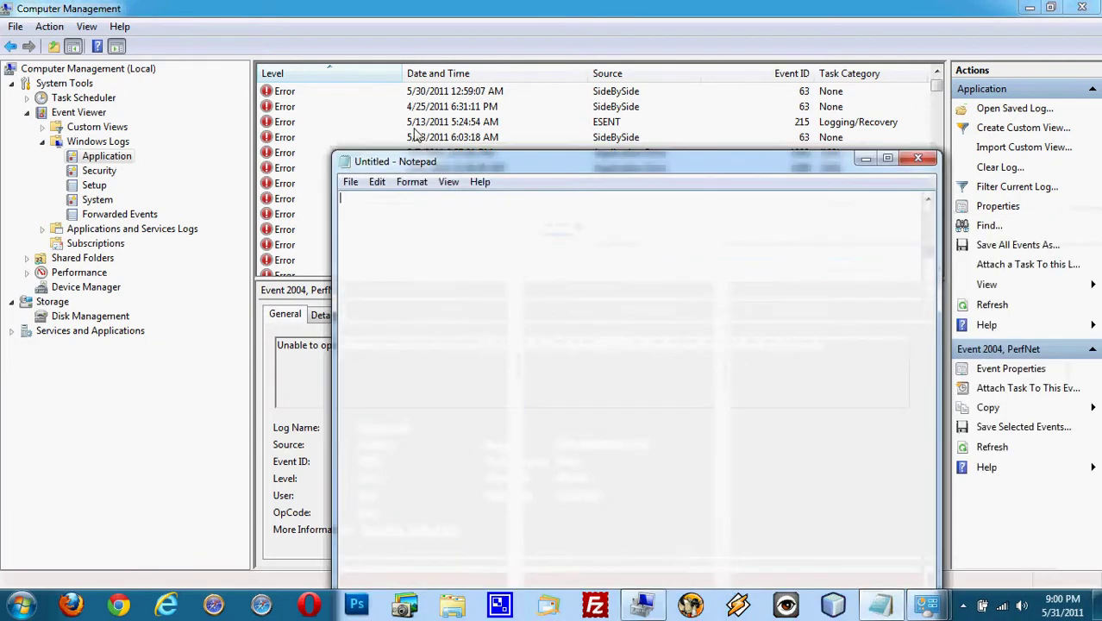
left_click_drag(460, 149, 248, 26)
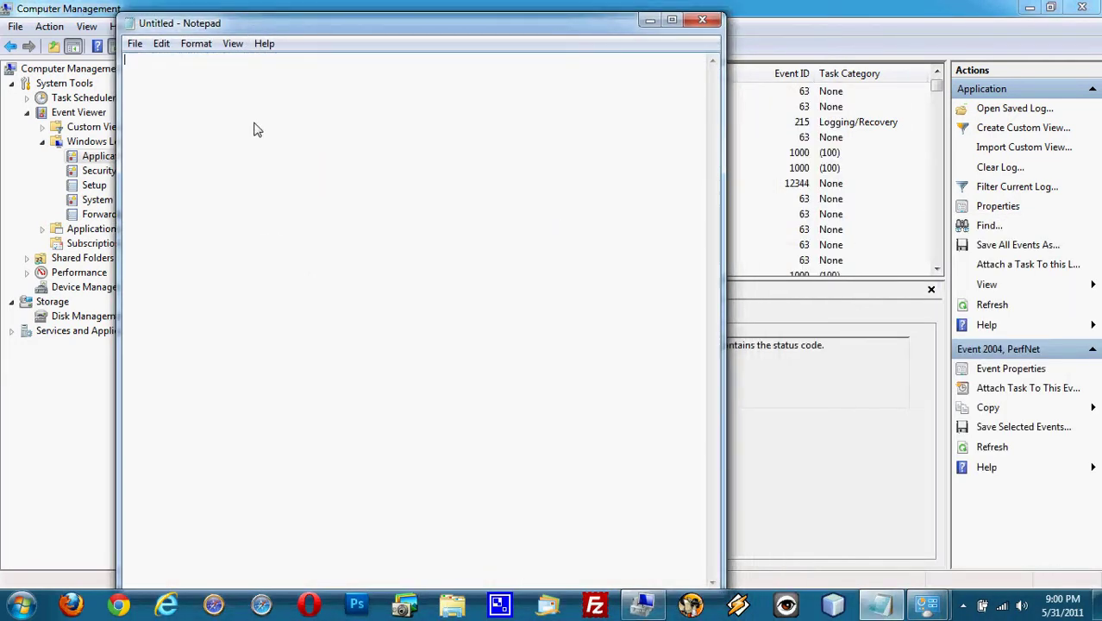
type("Unable to open the Server service performance object. The first four bytes (DWORD) of the Data section contains the status code.")
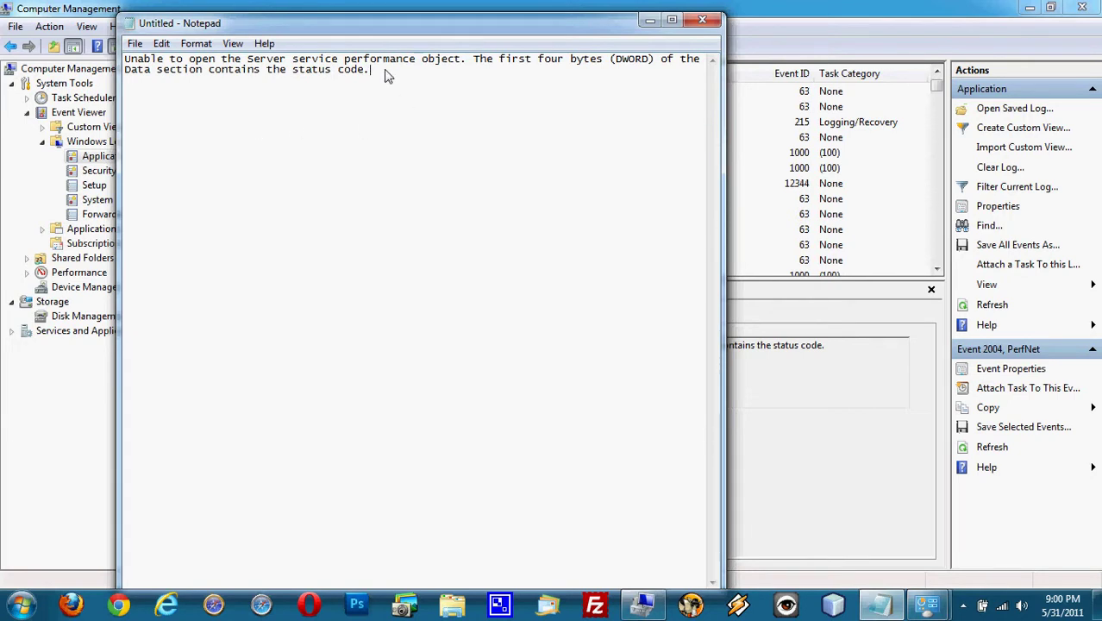
left_click(703, 19)
left_click(587, 304)
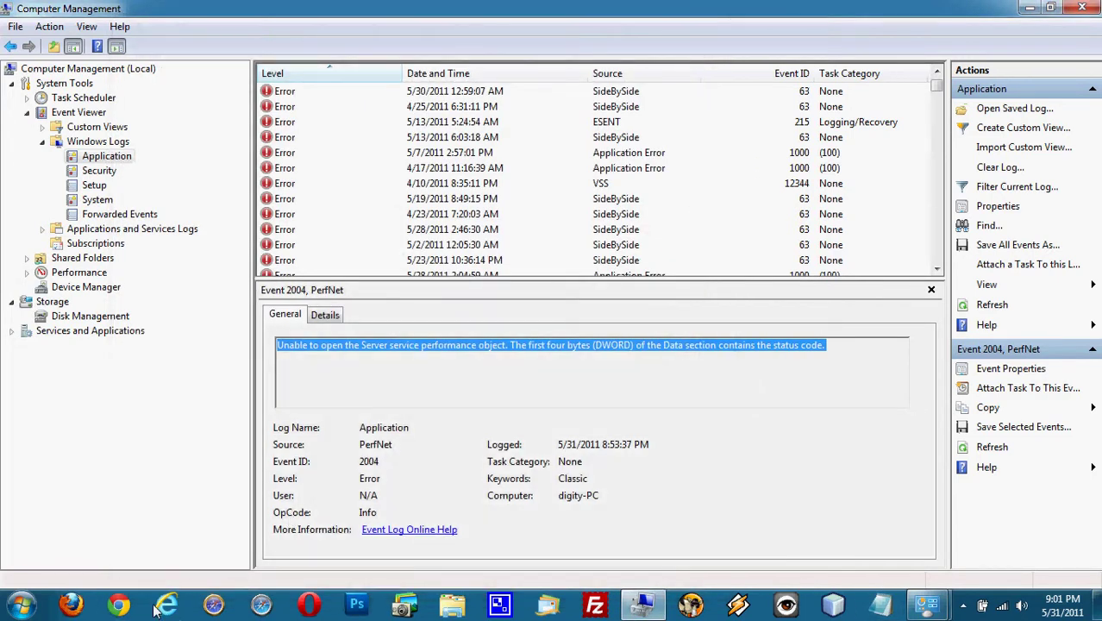
Google the PerfNet error text in maximized Opera, select the TechNet URL, then minimize Opera.
left_click(309, 609)
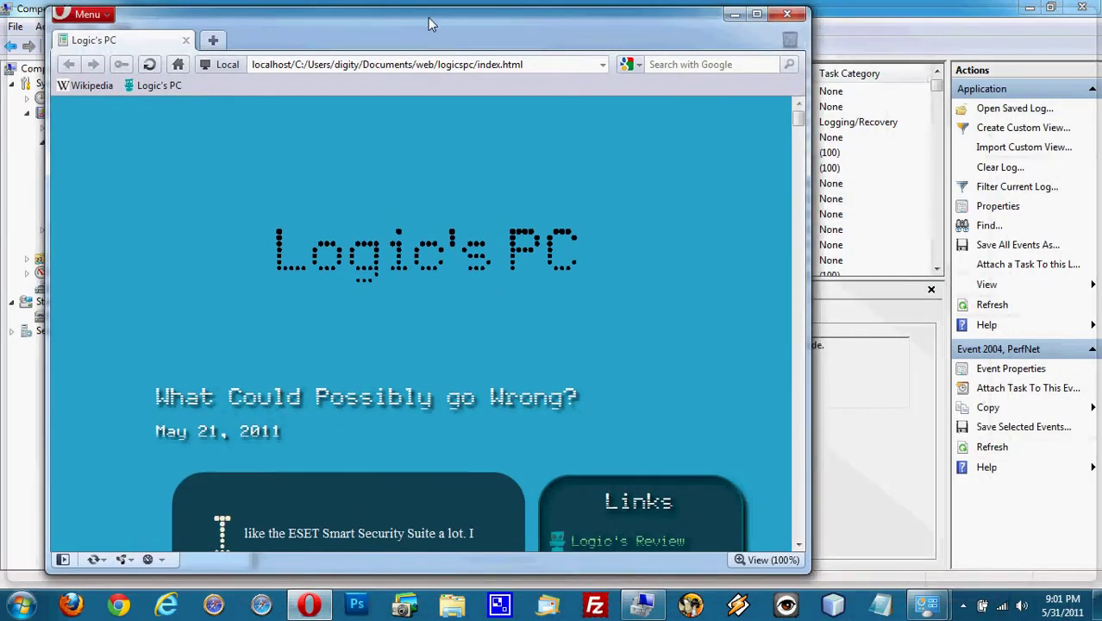
double_click(432, 24)
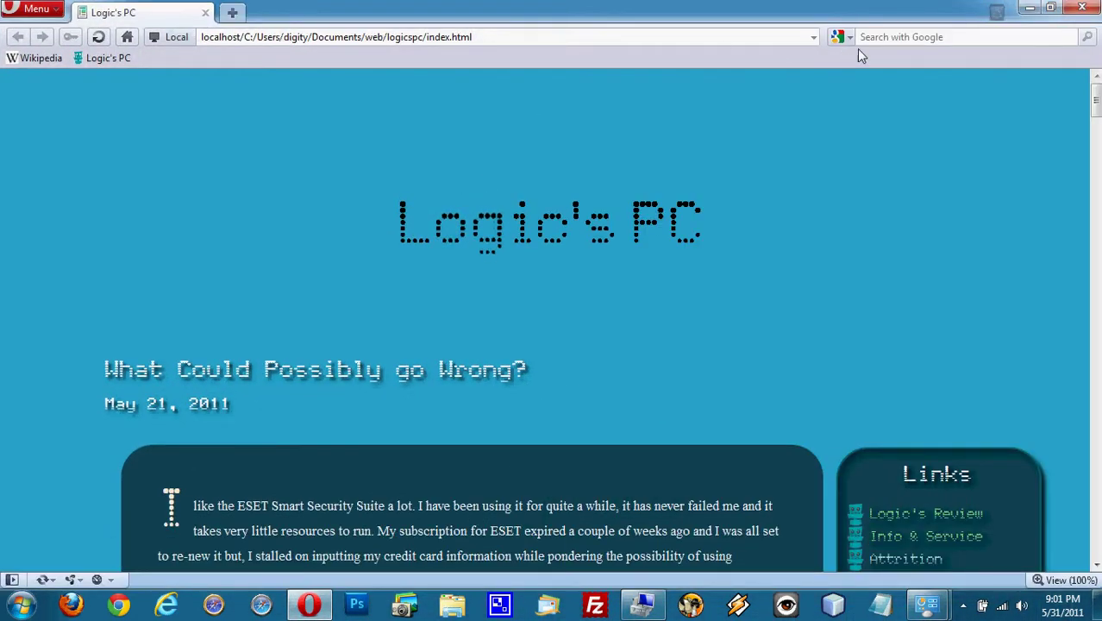
left_click(881, 39)
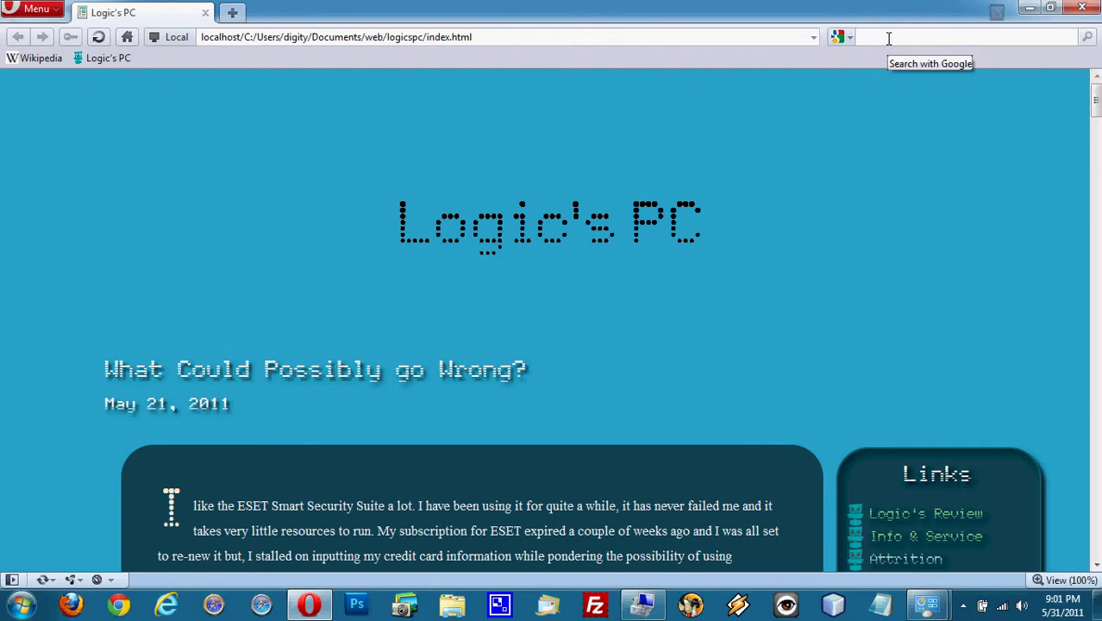
type("Unable to open the Server service performance object. The first four bytes (DWORD) of the Data section contains the status code.")
key("Return")
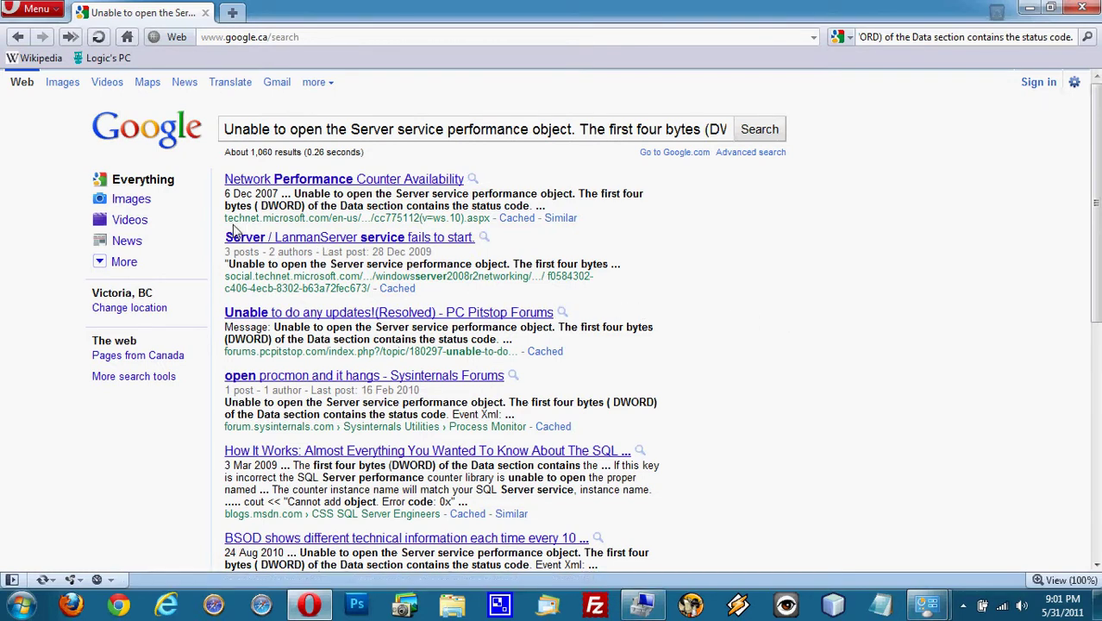
left_click_drag(224, 217, 294, 232)
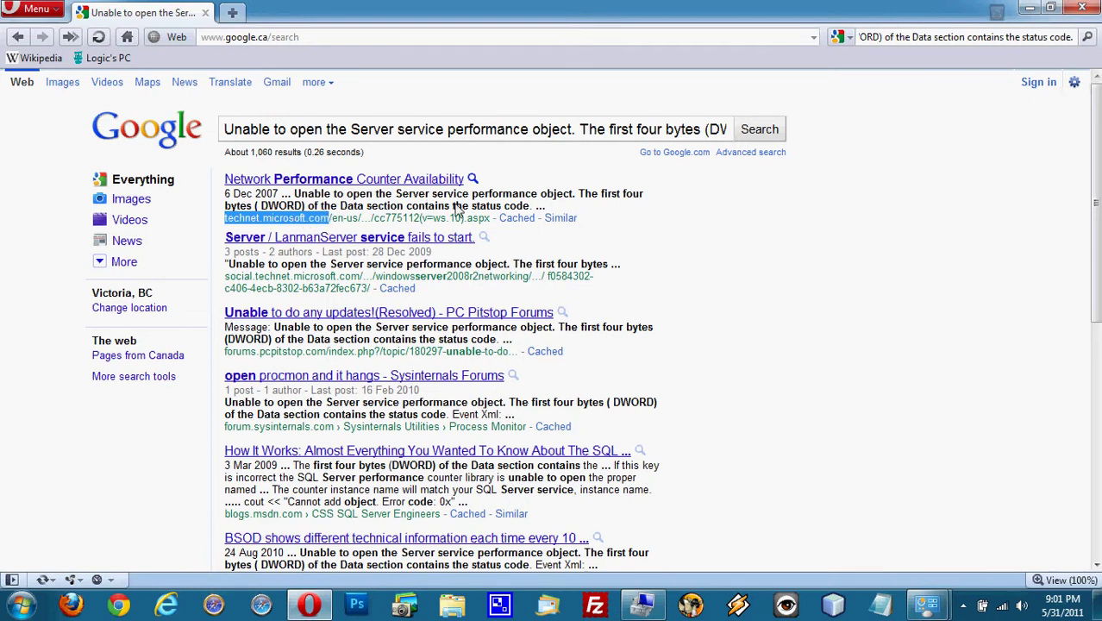
left_click(1078, 9)
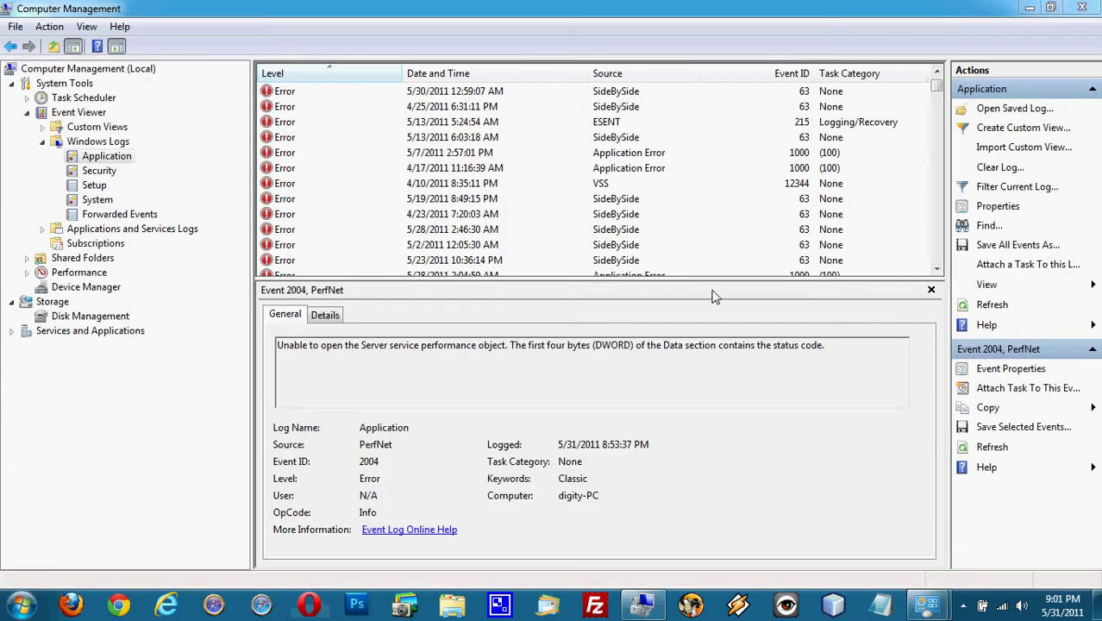
Show the 5/23/2011 SideBySide error details and expand Services and Applications.
left_click(304, 170)
left_click(604, 259)
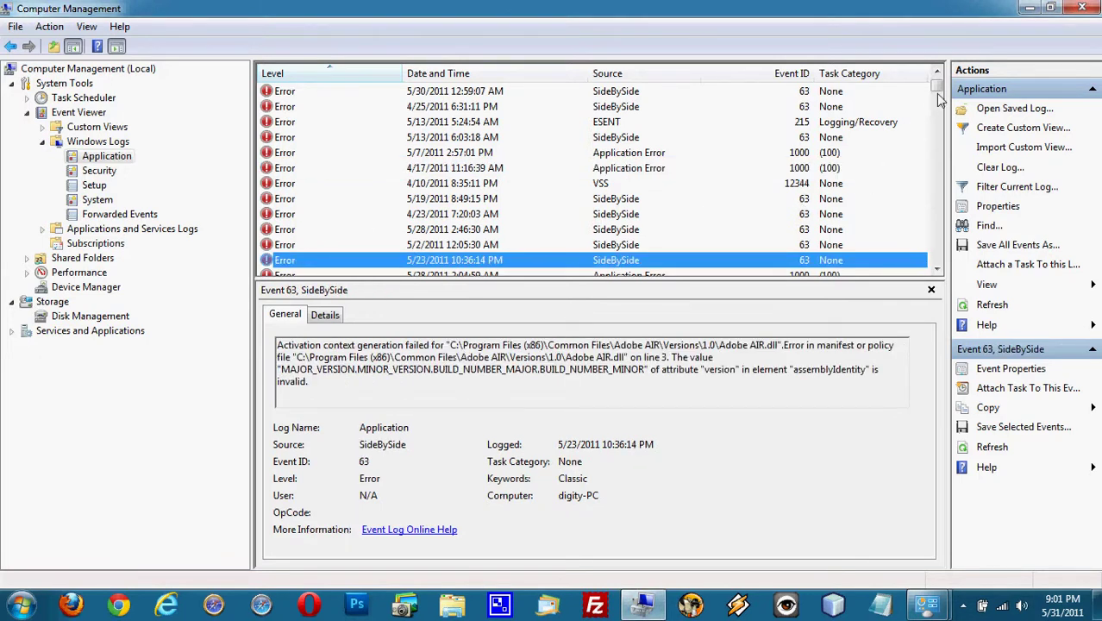
scroll(935, 99, "down", 4)
scroll(930, 138, "down", 4)
scroll(924, 171, "down", 4)
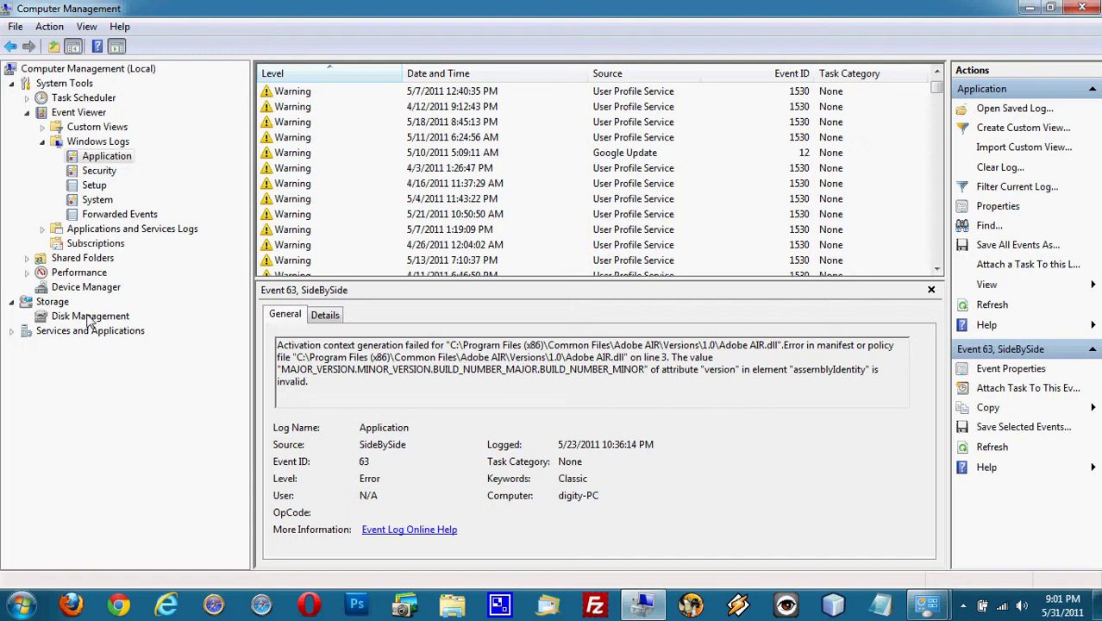
left_click(13, 335)
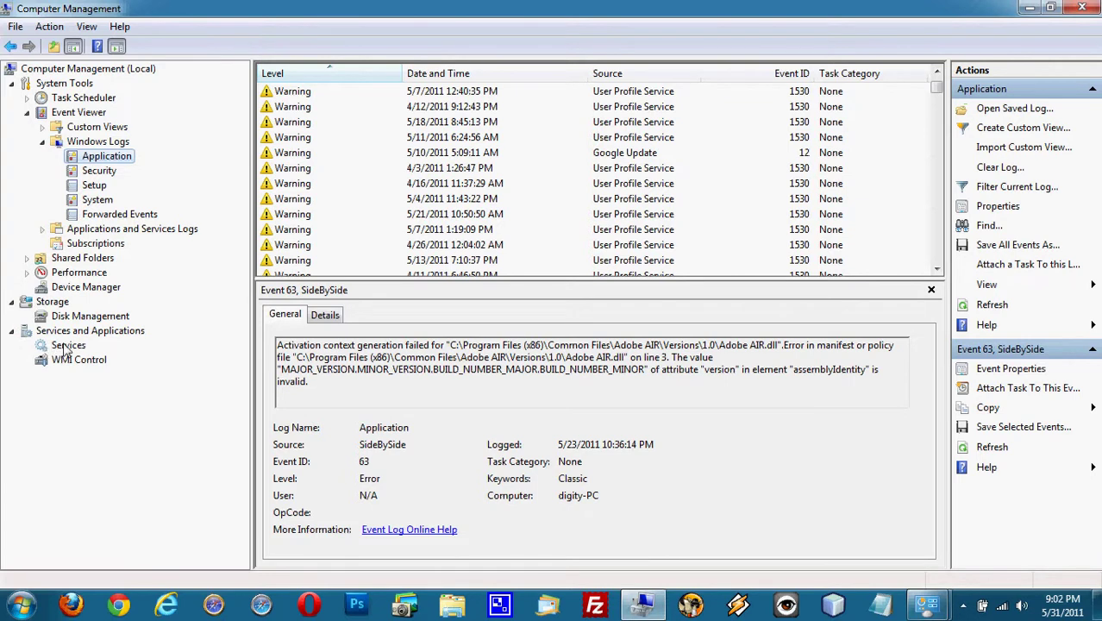
Open the Services list and resize the tree and actions panes around it.
left_click(56, 346)
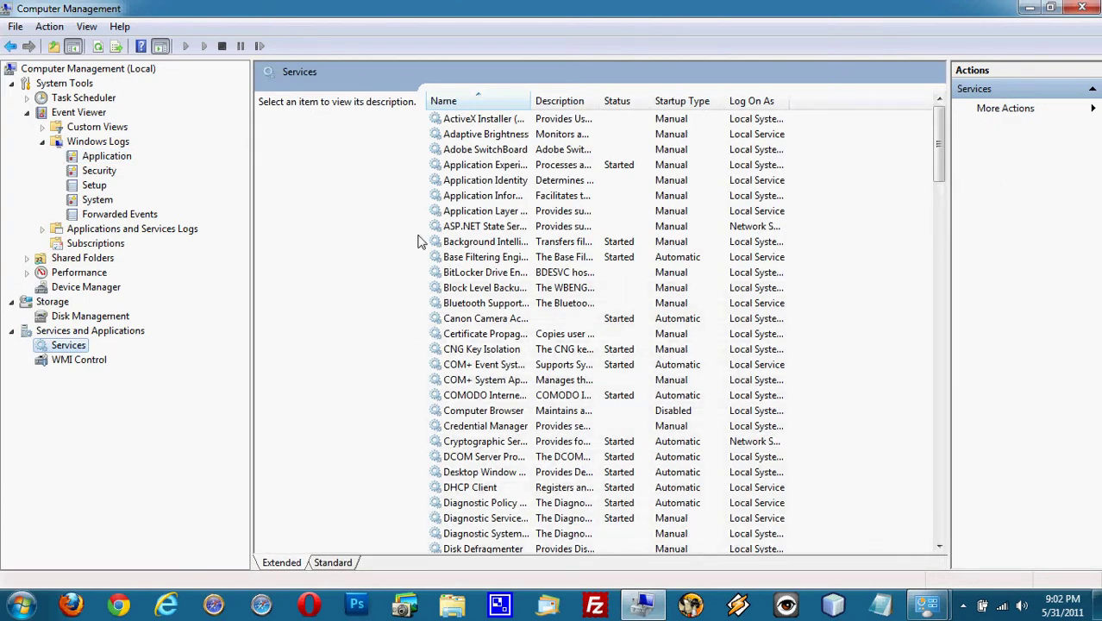
left_click_drag(251, 164, 169, 165)
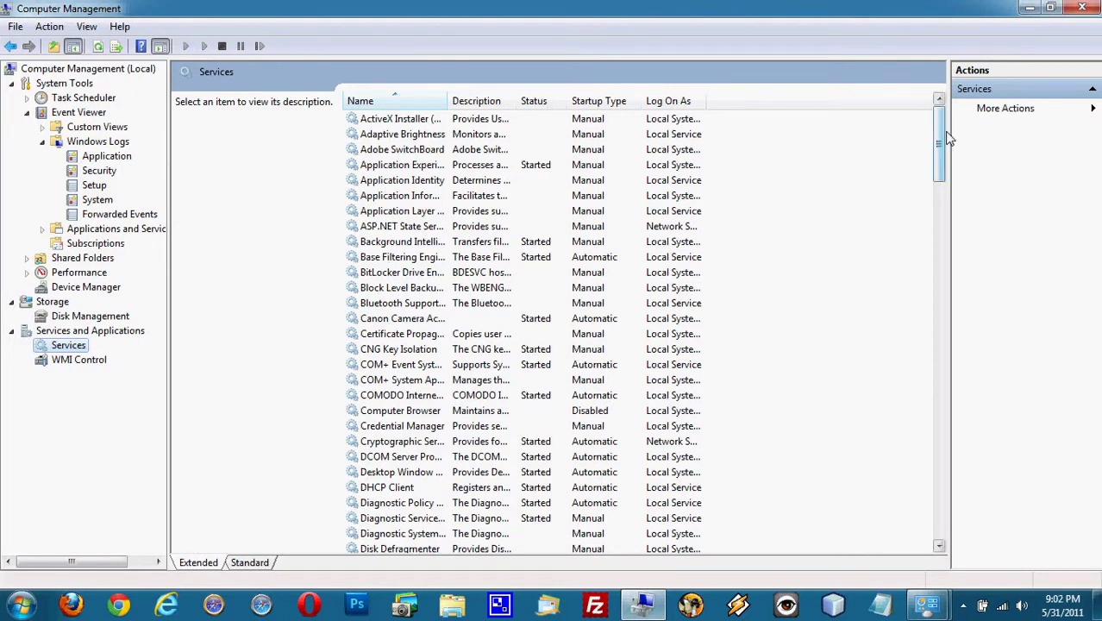
left_click_drag(951, 138, 905, 146)
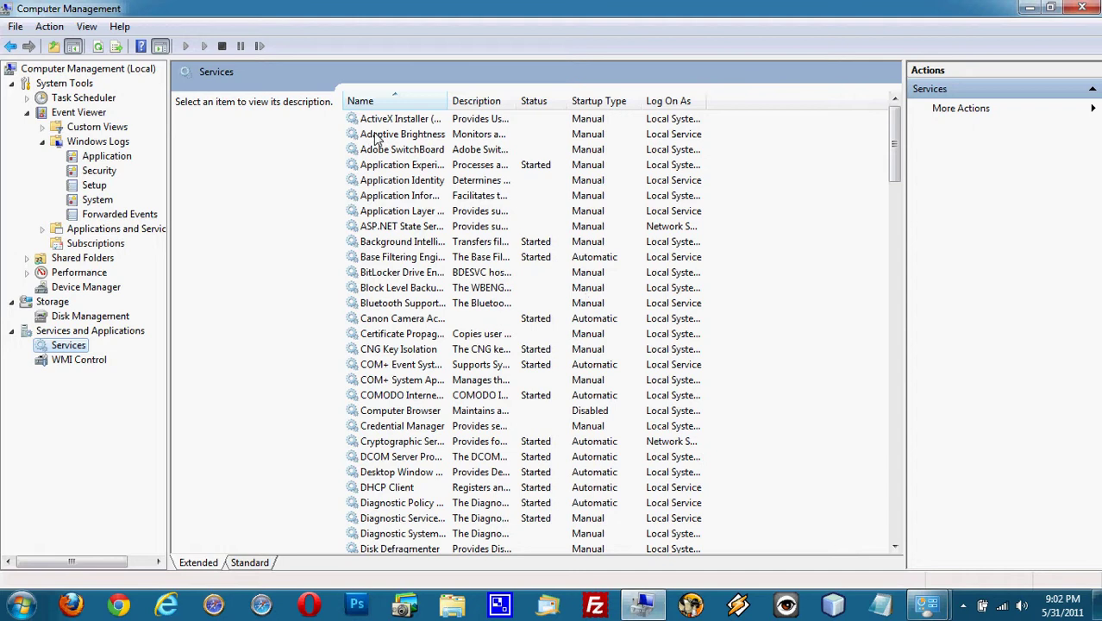
Sort services by Startup Type, then by Status with Started services first.
left_click(602, 102)
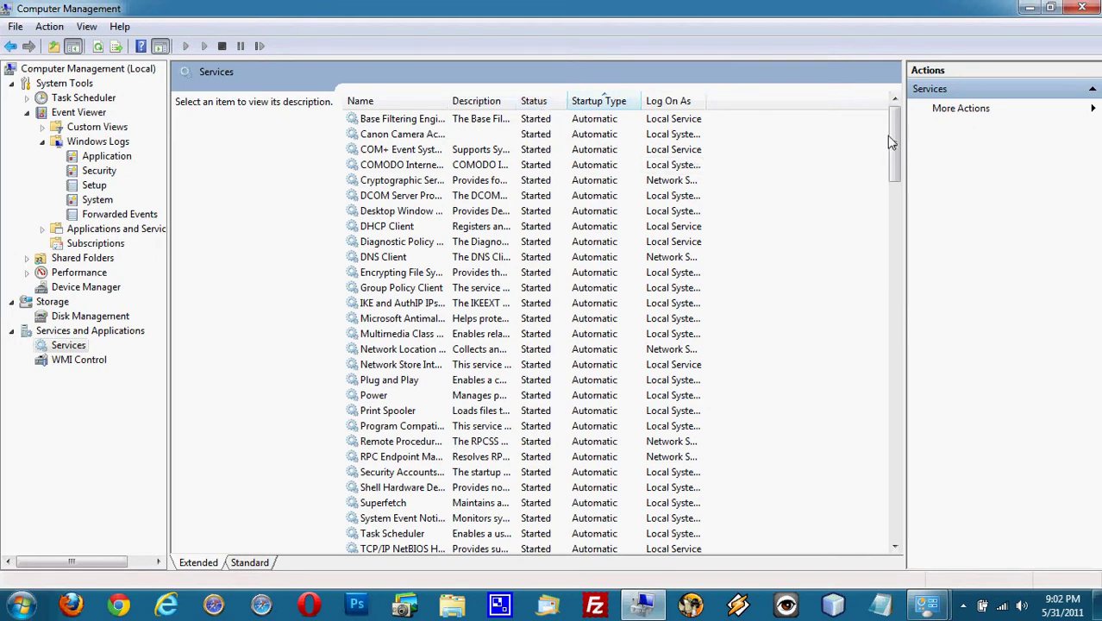
mouse_move(897, 141)
left_mouse_down()
mouse_move(895, 219)
mouse_move(896, 107)
left_mouse_up()
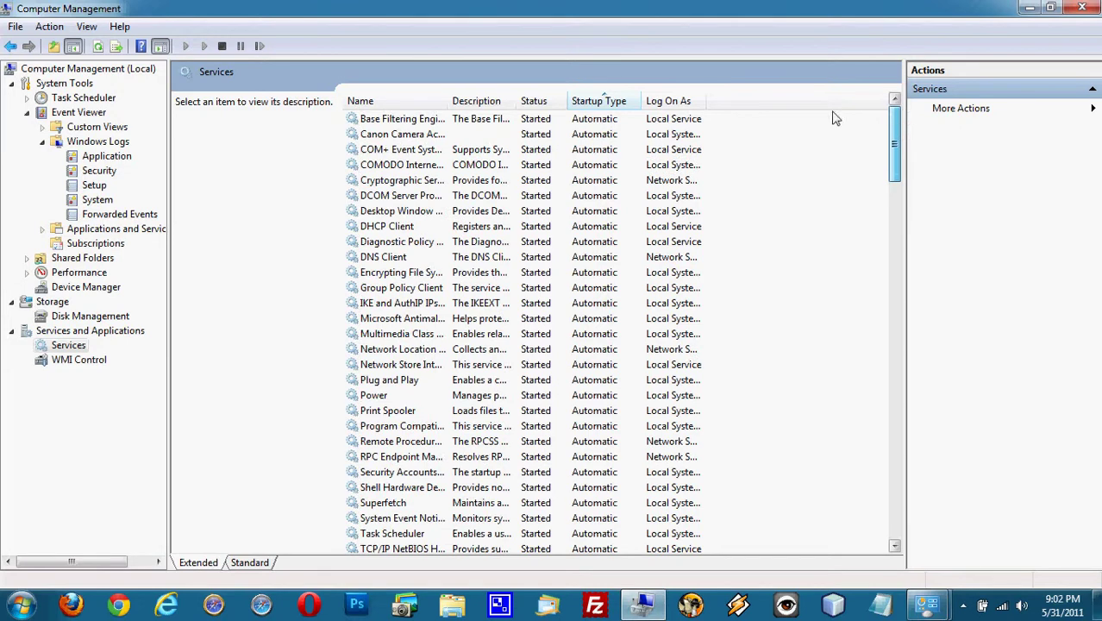
left_click(534, 102)
left_click(534, 102)
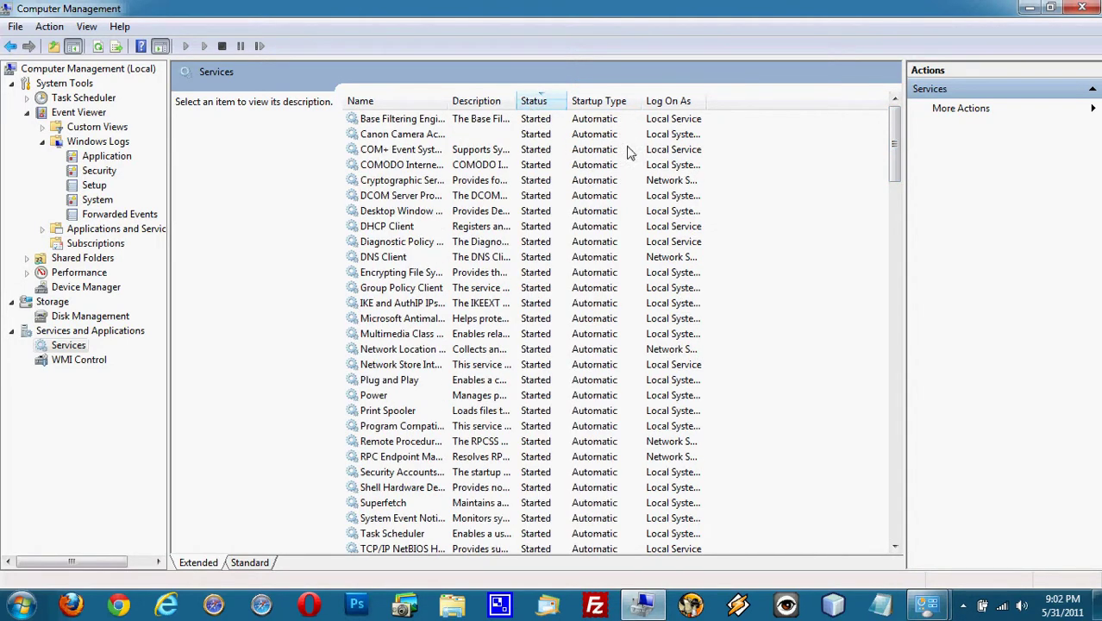
mouse_move(895, 146)
left_mouse_down()
mouse_move(895, 286)
mouse_move(913, 130)
left_mouse_up()
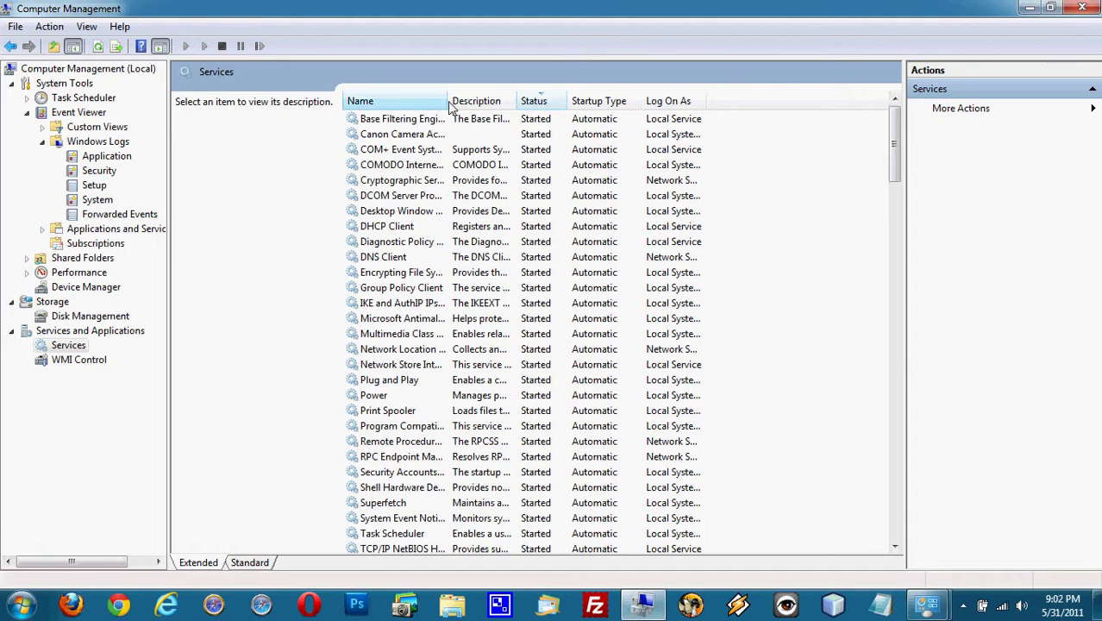
Widen the Name column and view DNS Client, Plug and Play, then Print Spooler descriptions.
left_click_drag(448, 105, 584, 112)
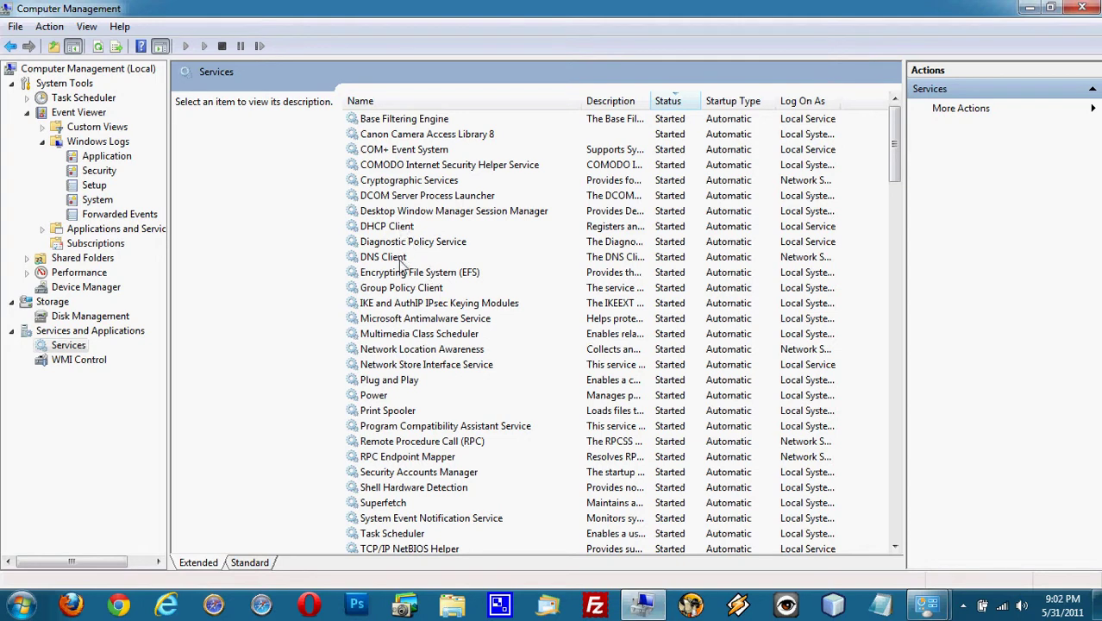
left_click(399, 262)
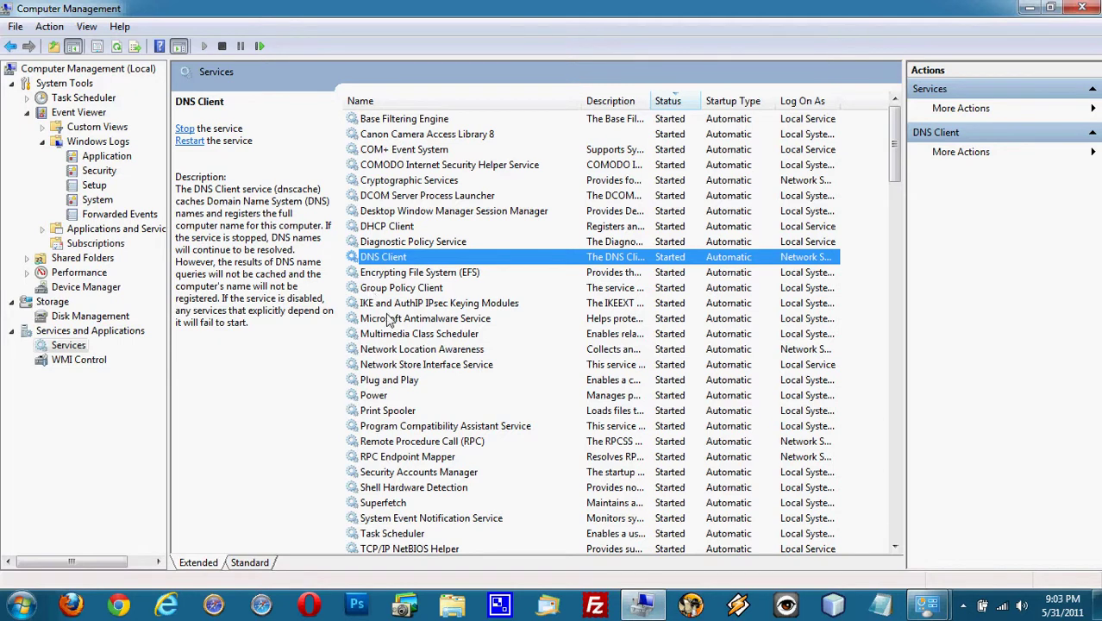
left_click(392, 383)
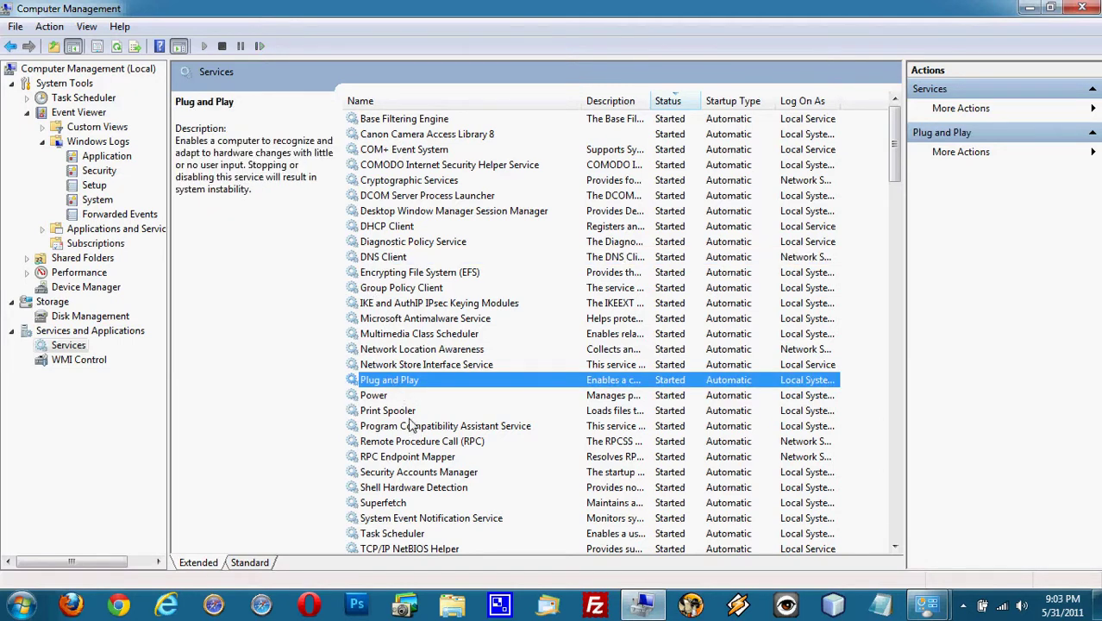
left_click(408, 412)
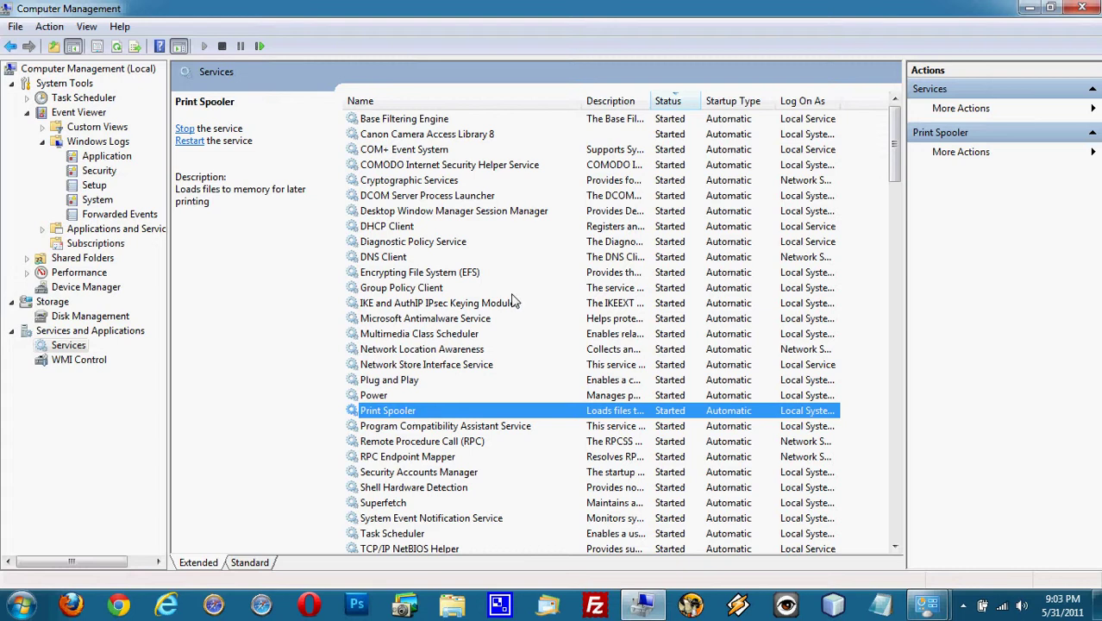
In Print Spooler properties, set startup type to Manual and stop the service.
double_click(409, 413)
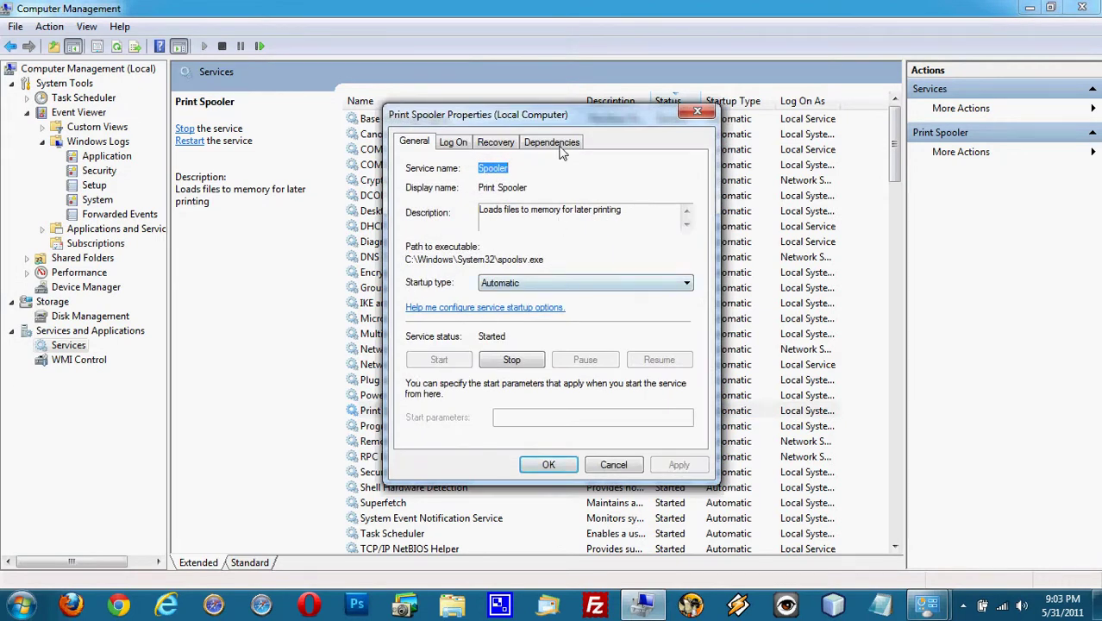
left_click_drag(561, 112, 375, 40)
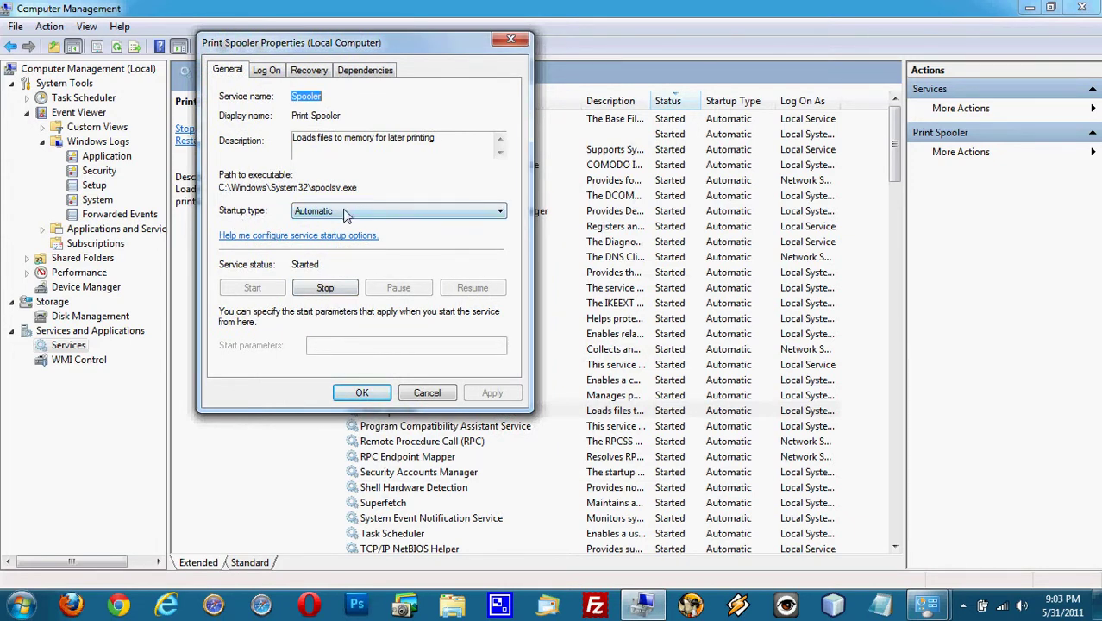
left_click(363, 214)
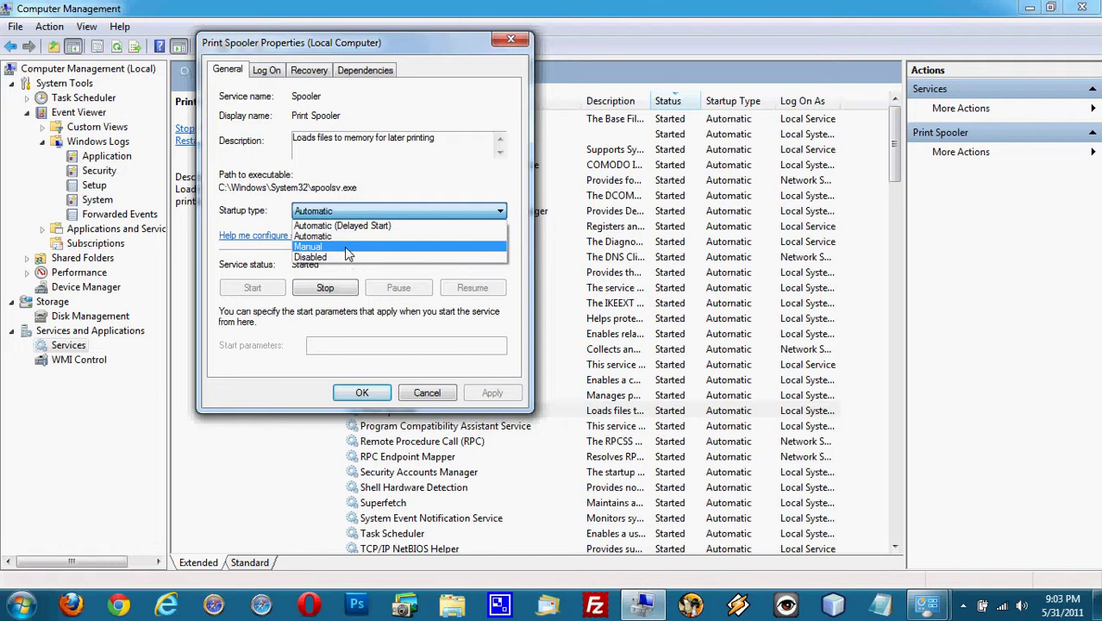
left_click(354, 249)
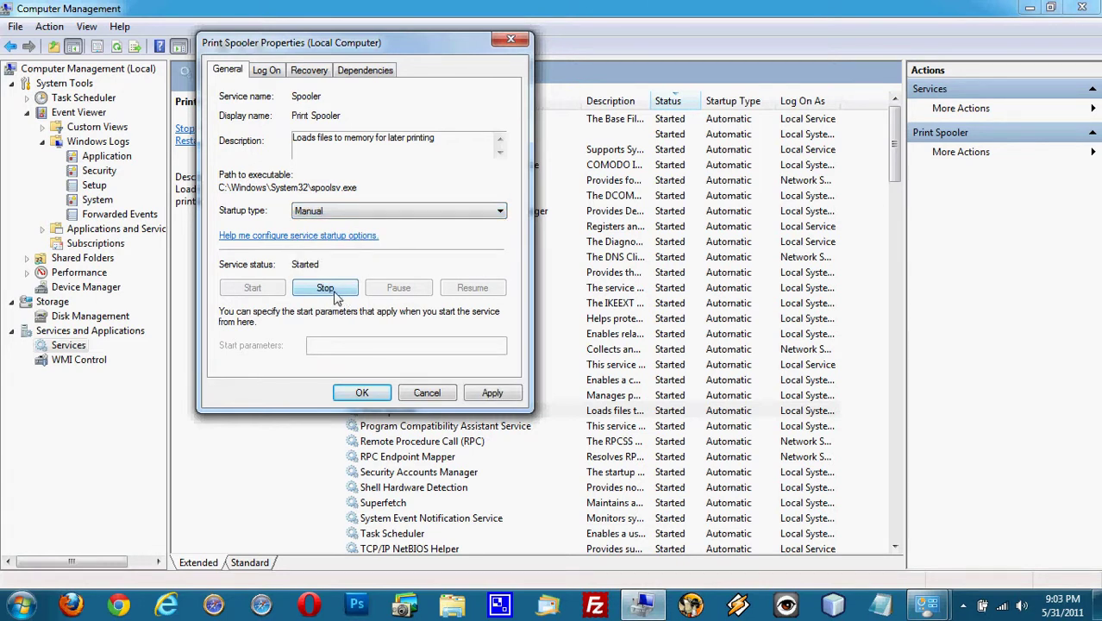
left_click(335, 290)
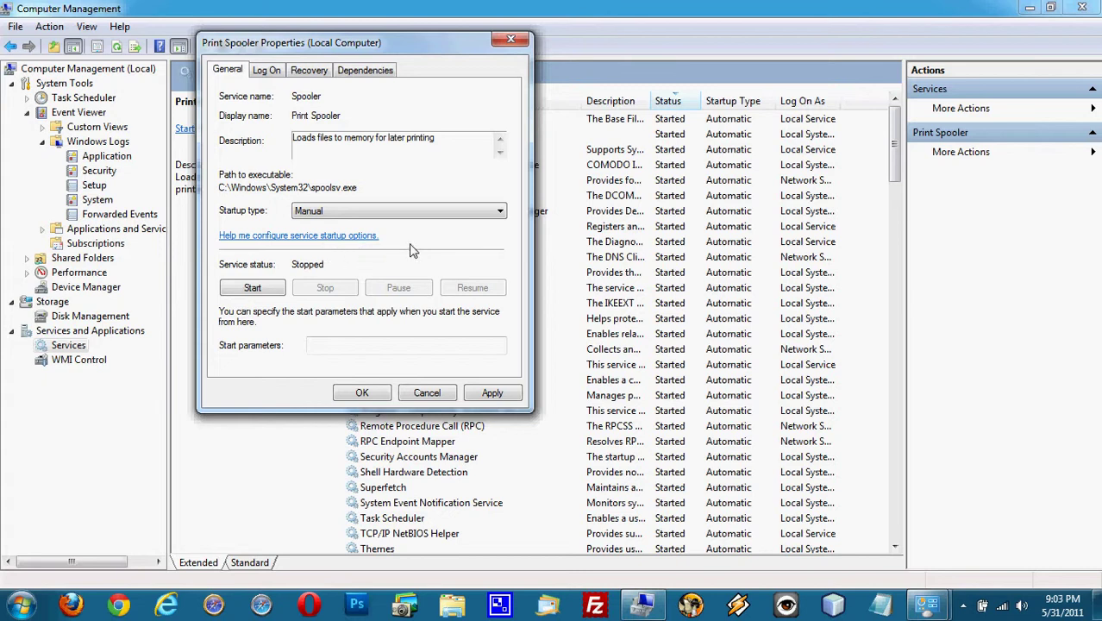
Set Print Spooler back to Automatic, start it, and confirm with OK.
left_click(399, 212)
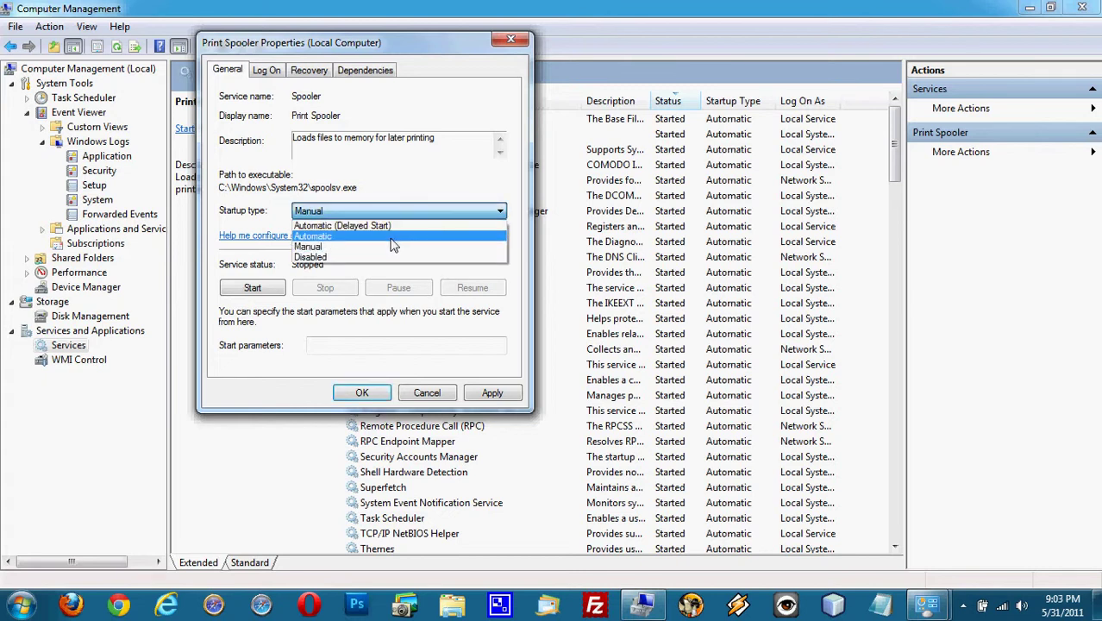
left_click(393, 236)
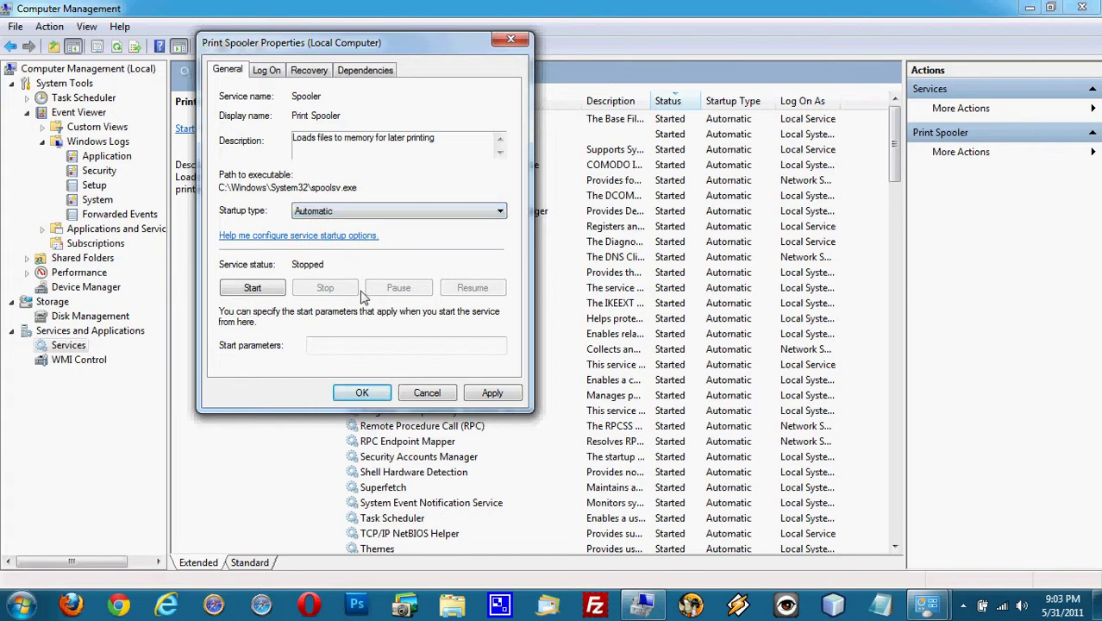
left_click(252, 288)
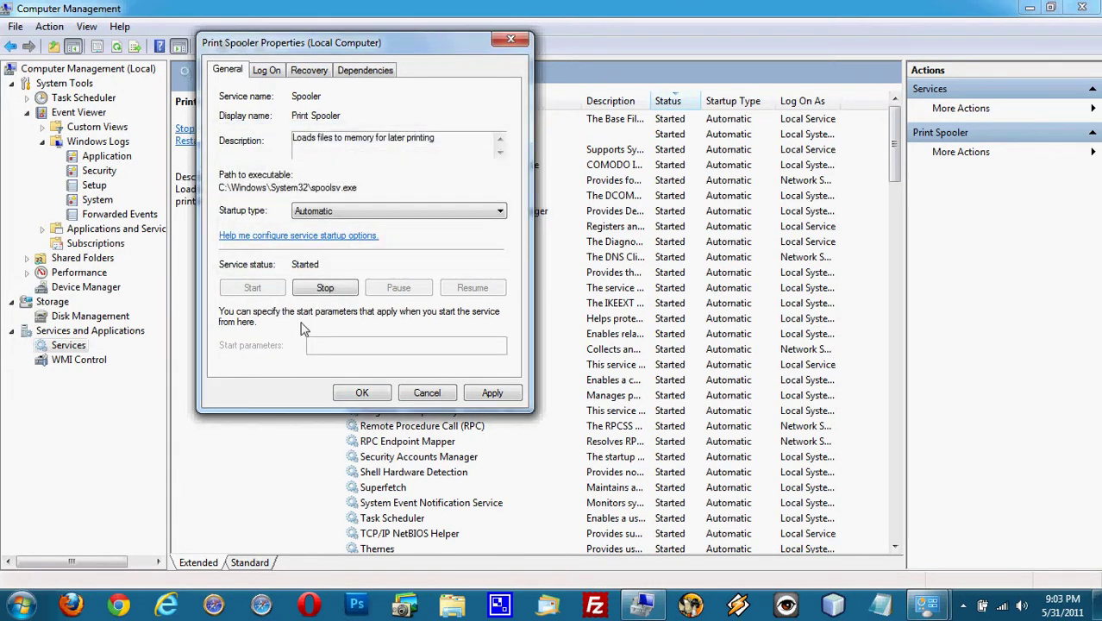
left_click(361, 394)
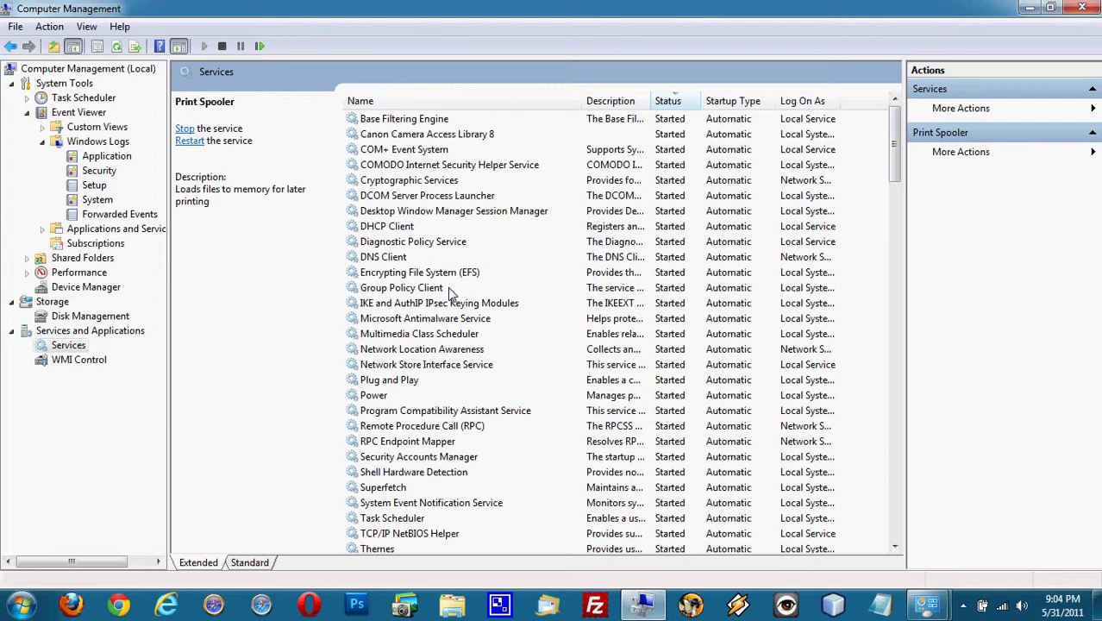
Collapse Windows Logs, Event Viewer, System Tools, Storage and Services and Applications in the console tree.
left_click(42, 142)
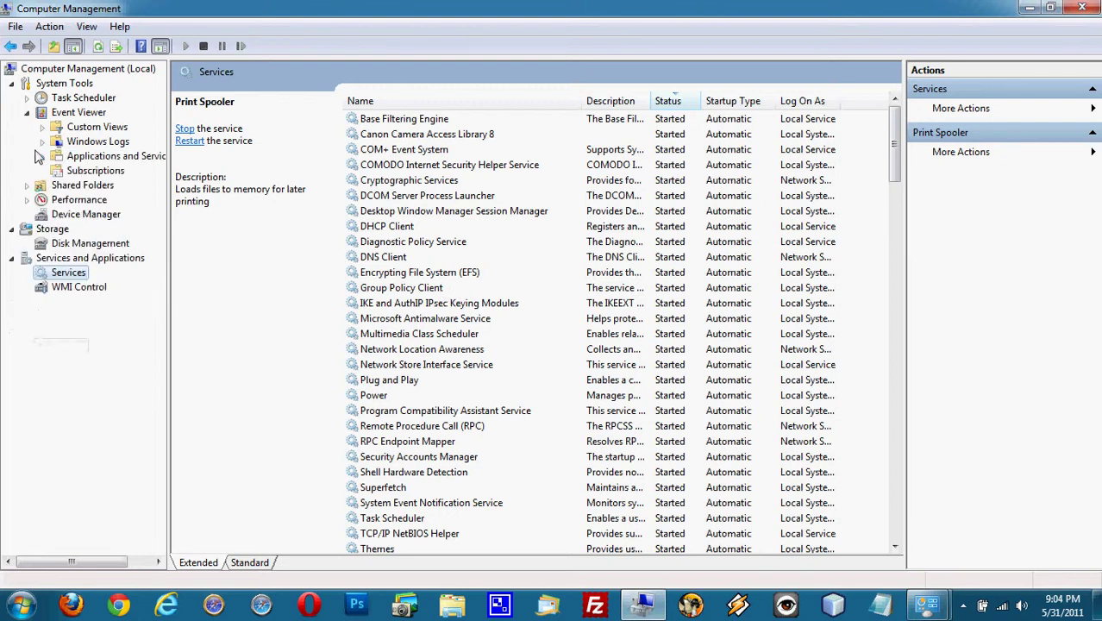
left_click(27, 113)
left_click(12, 83)
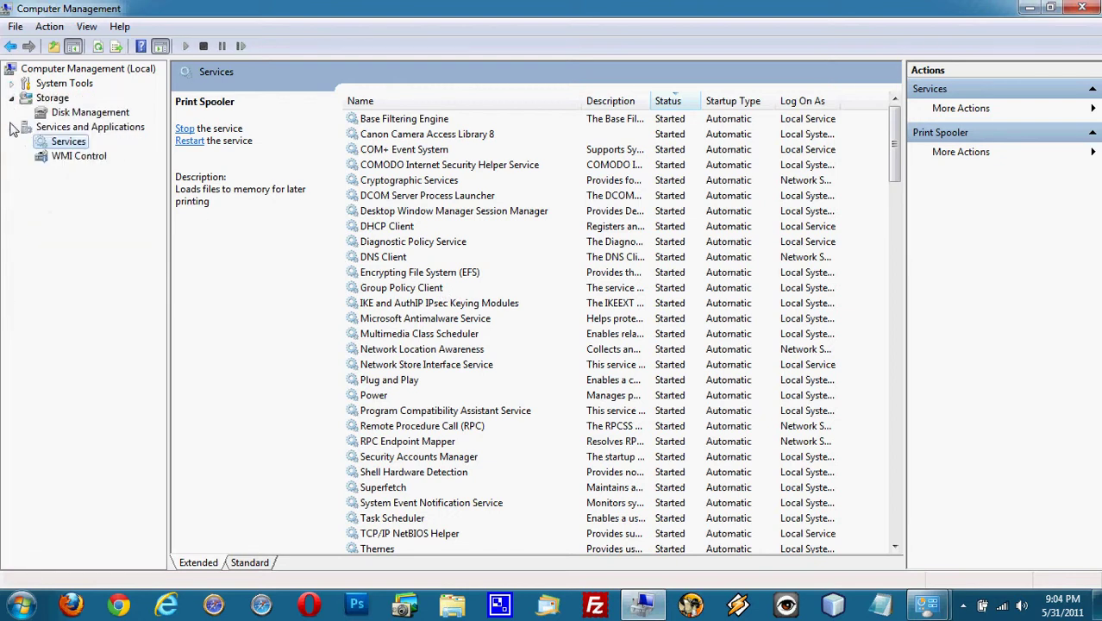
left_click(11, 97)
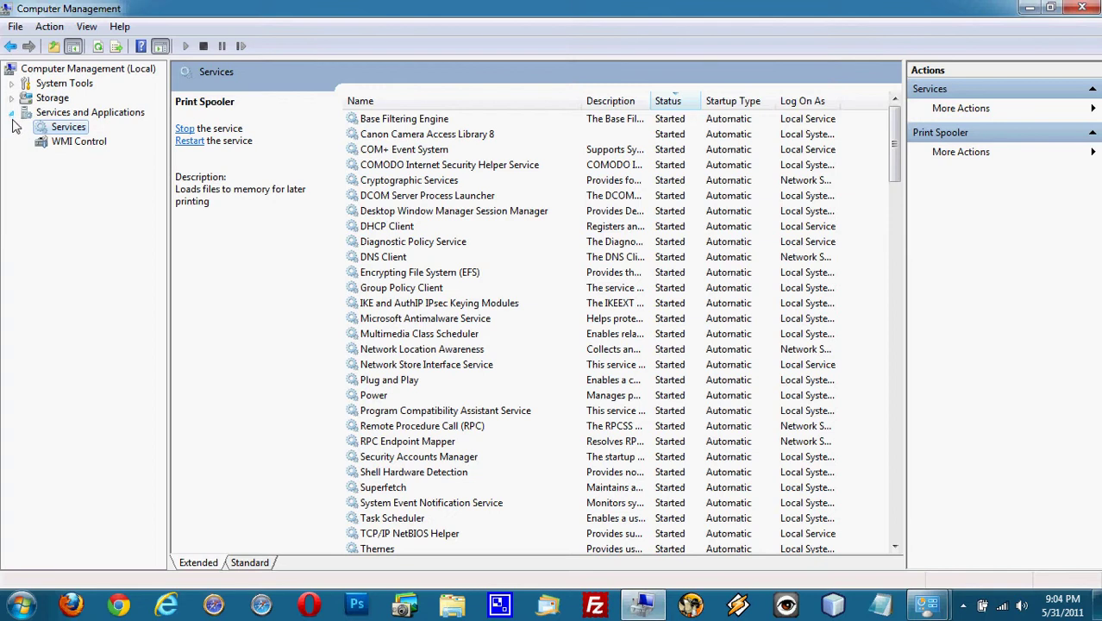
left_click(12, 113)
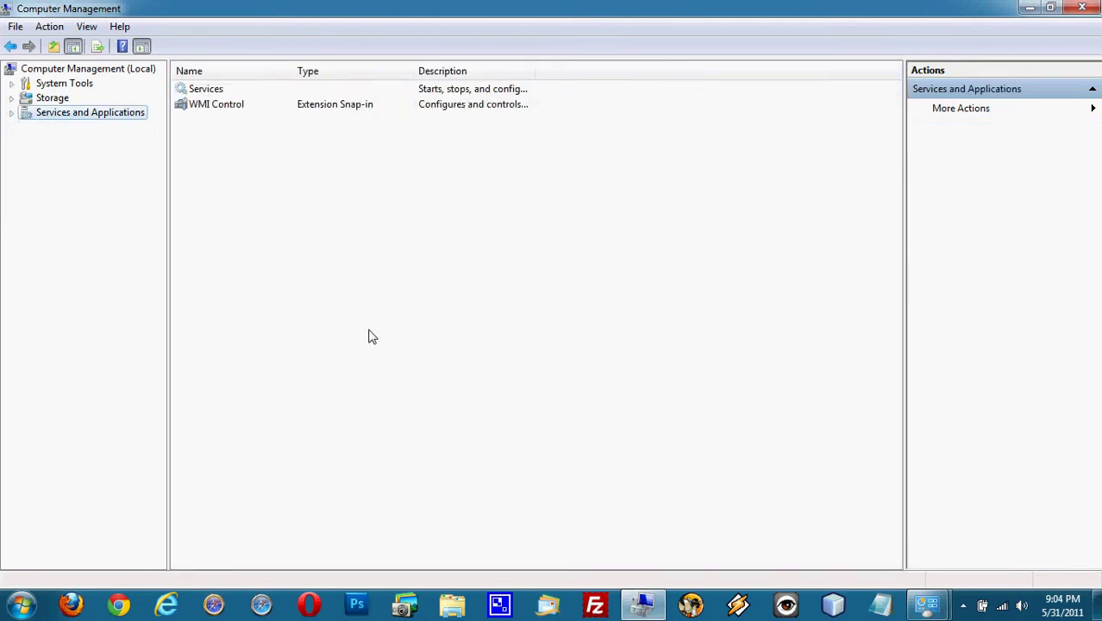